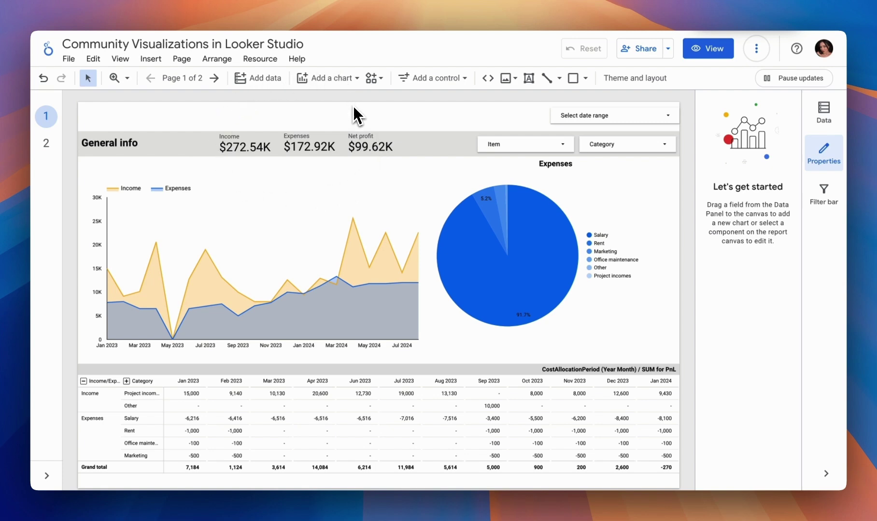
Browse the built-in chart types: table, scorecard, time series, bar, pie, map, line and more
click(345, 82)
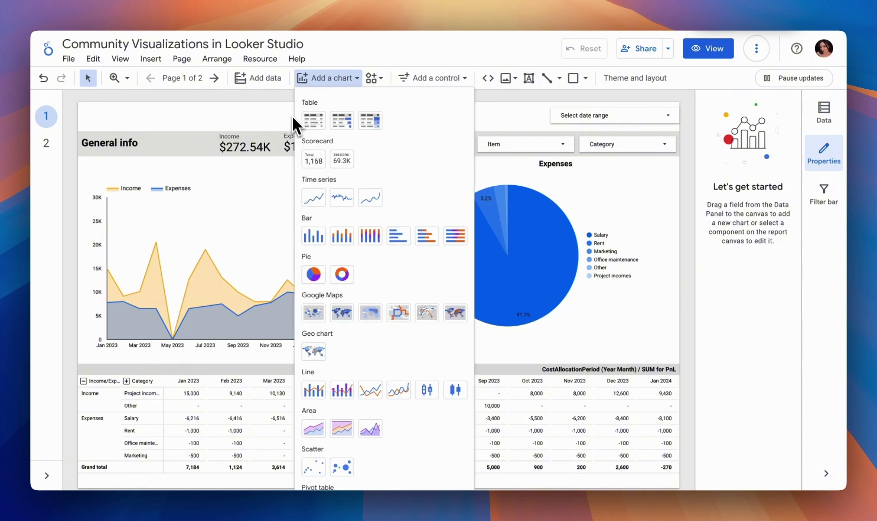
scroll(393, 246, down, 8)
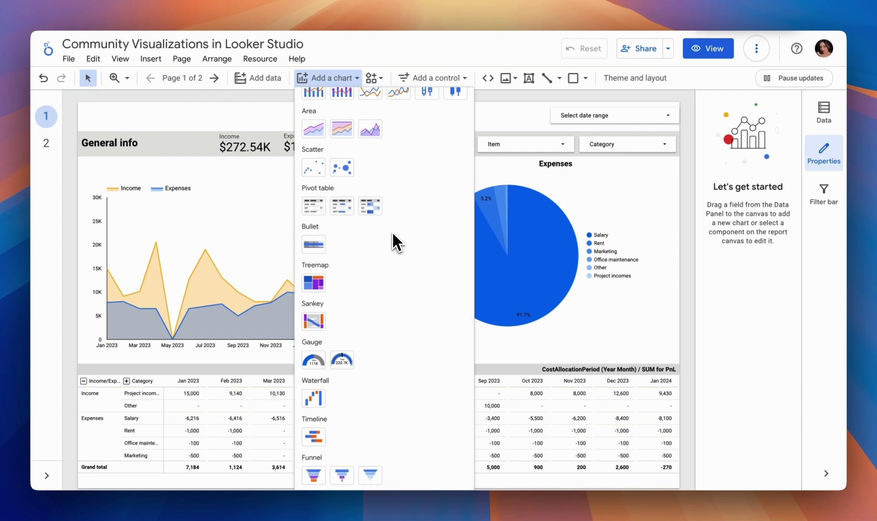
scroll(394, 241, up, 5)
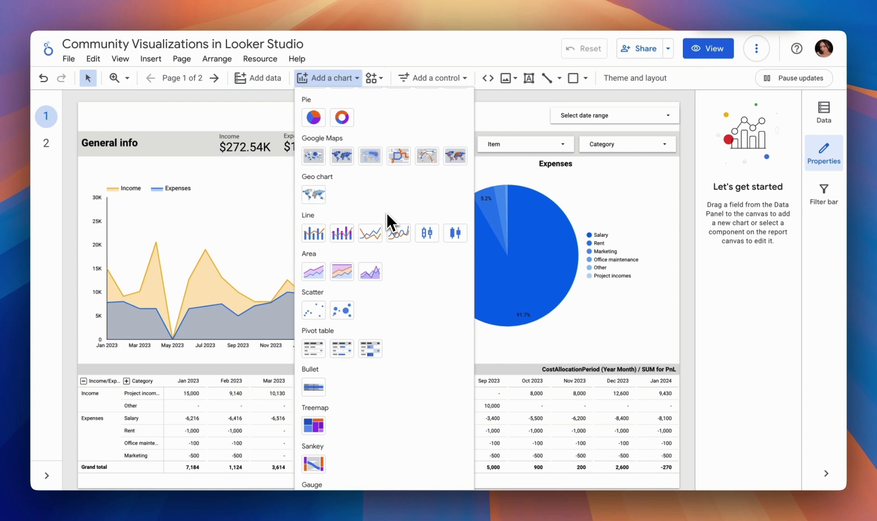
scroll(386, 215, up, 3)
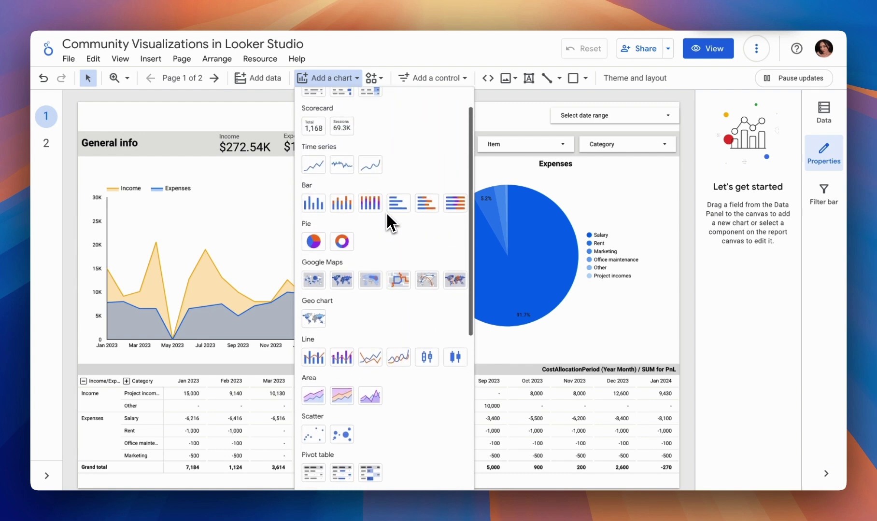
scroll(386, 212, up, 1)
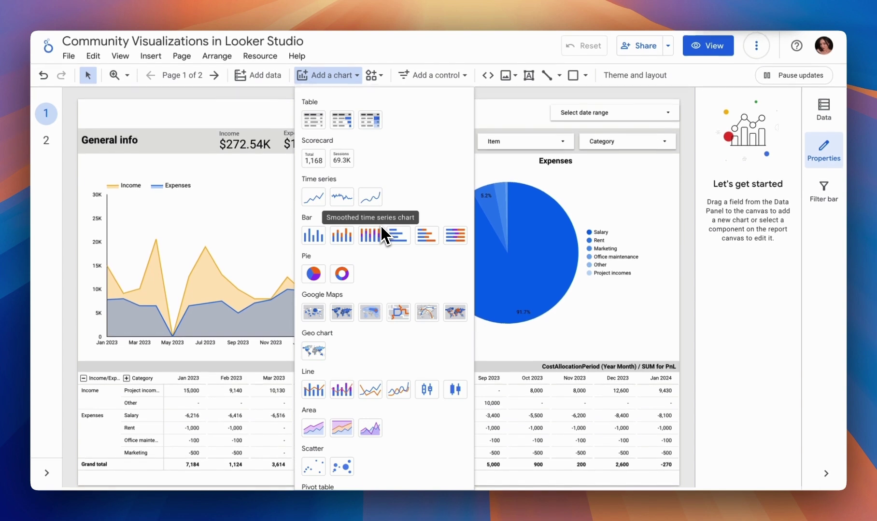
Close the chart-type list and show the featured community visualizations
click(494, 120)
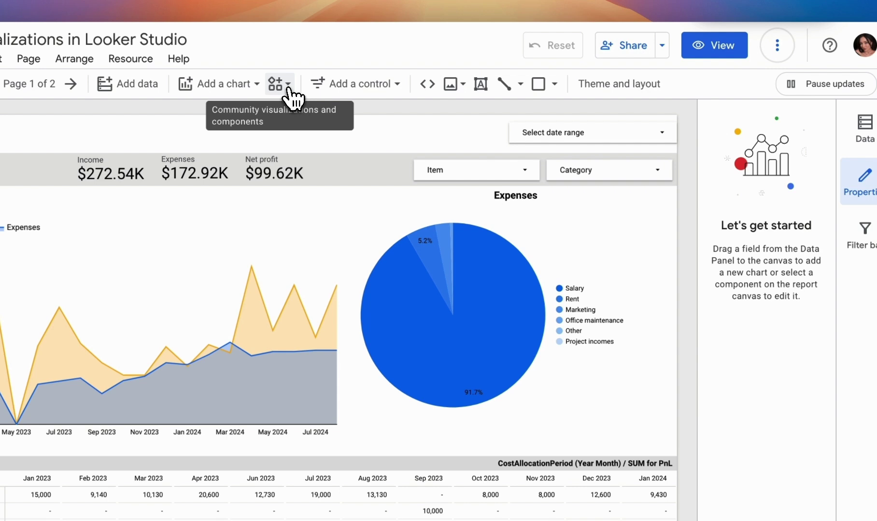
click(279, 84)
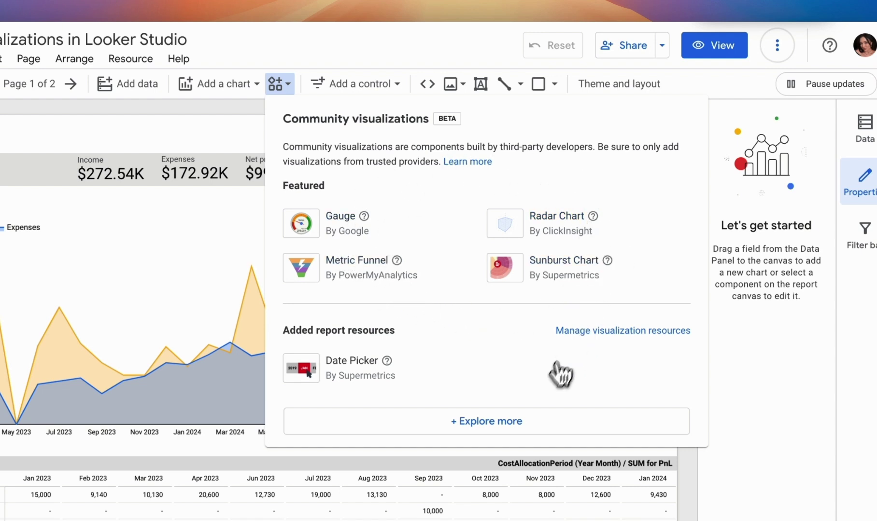
click(514, 423)
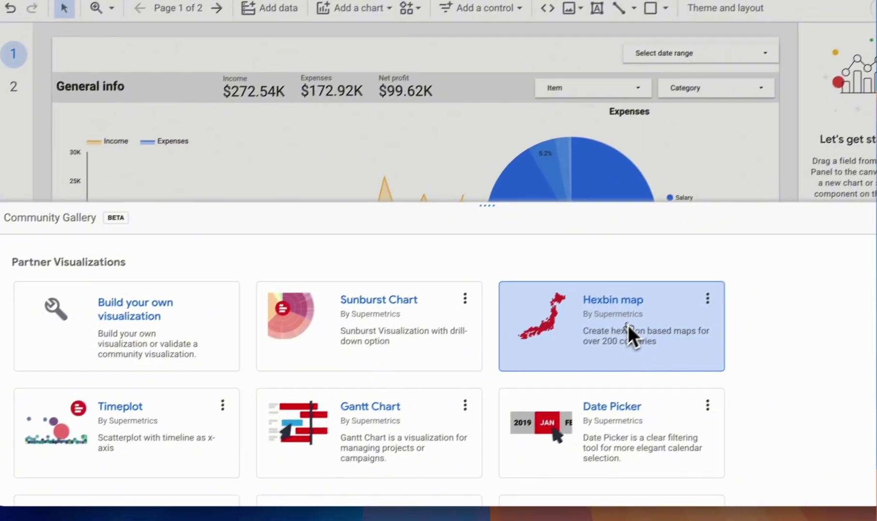
scroll(507, 395, down, 5)
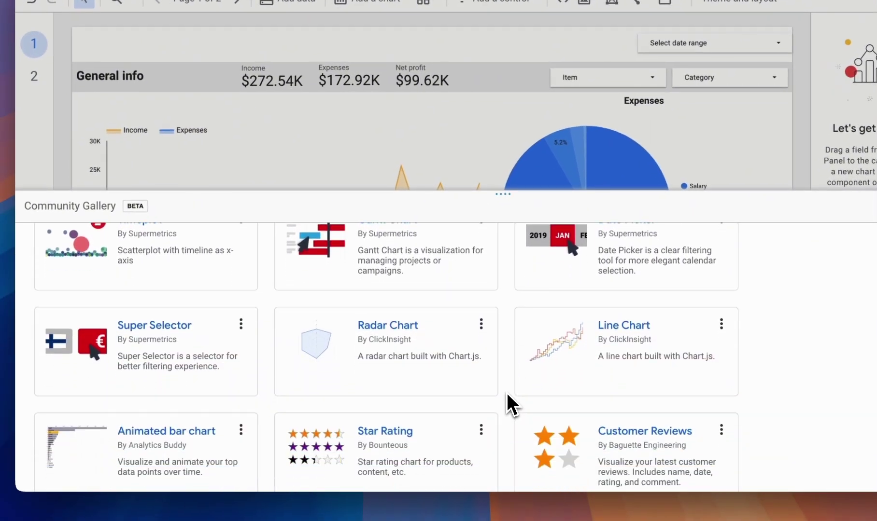
scroll(506, 392, down, 5)
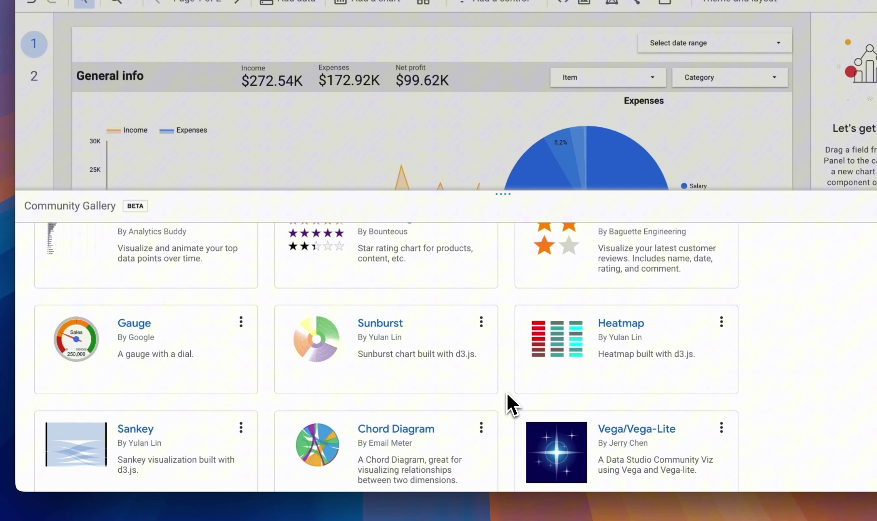
scroll(506, 405, down, 5)
scroll(507, 405, up, 15)
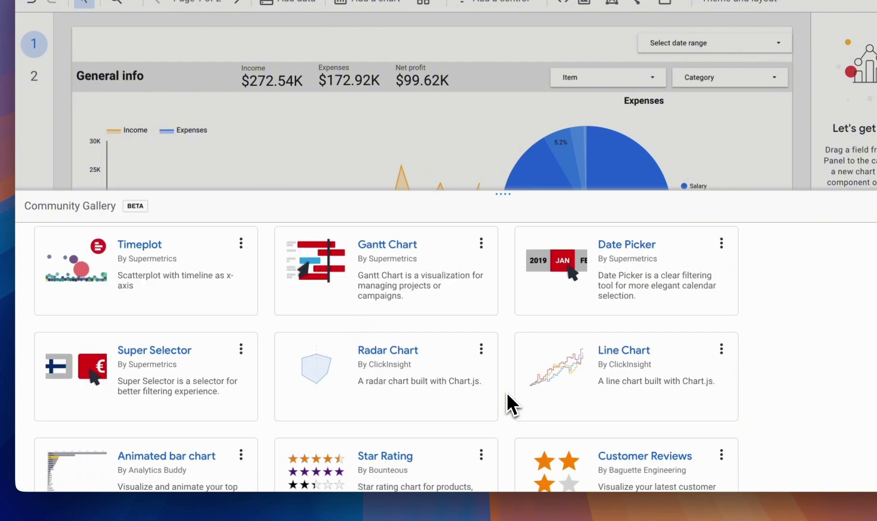
click(481, 286)
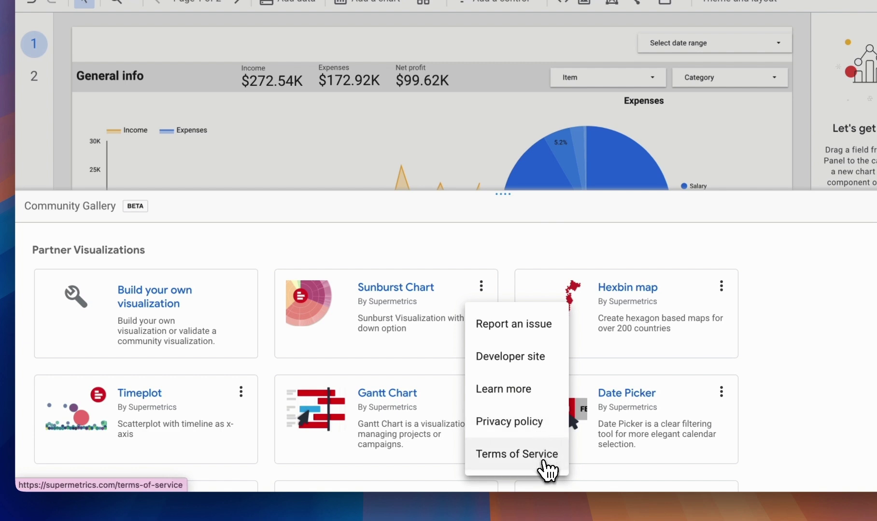
click(751, 379)
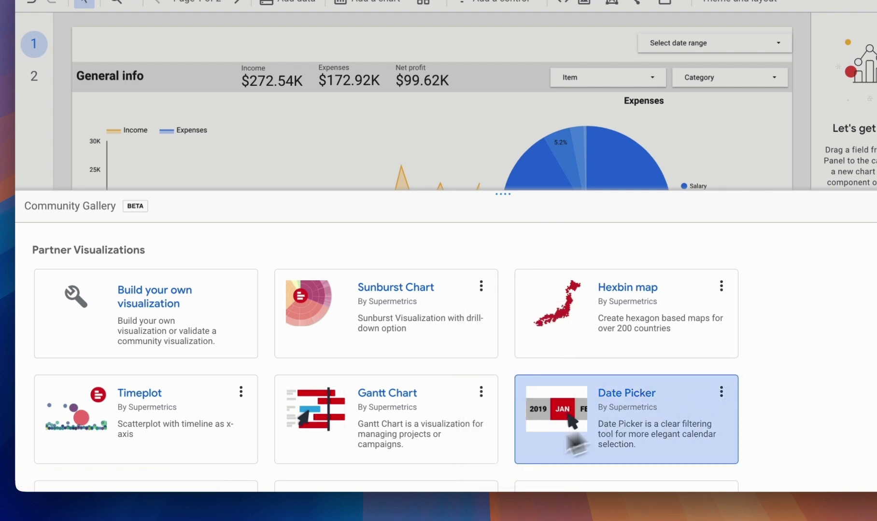
click(721, 392)
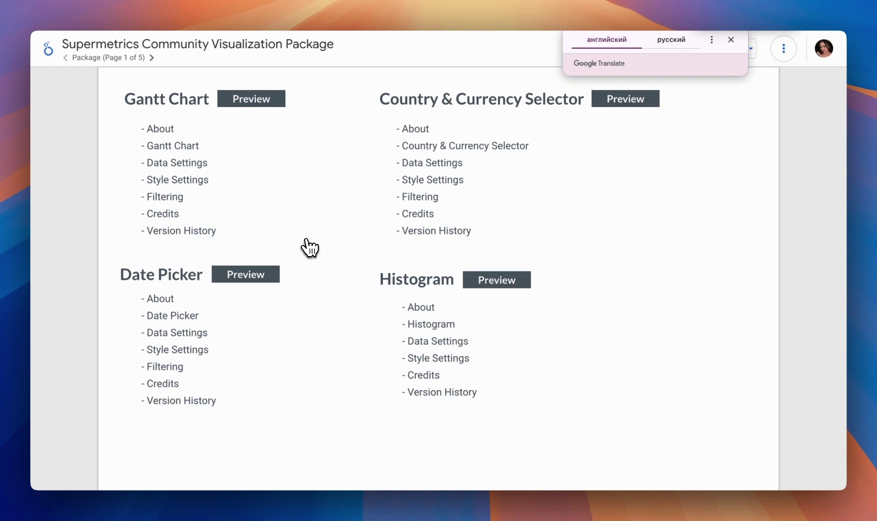
scroll(308, 247, up, 3)
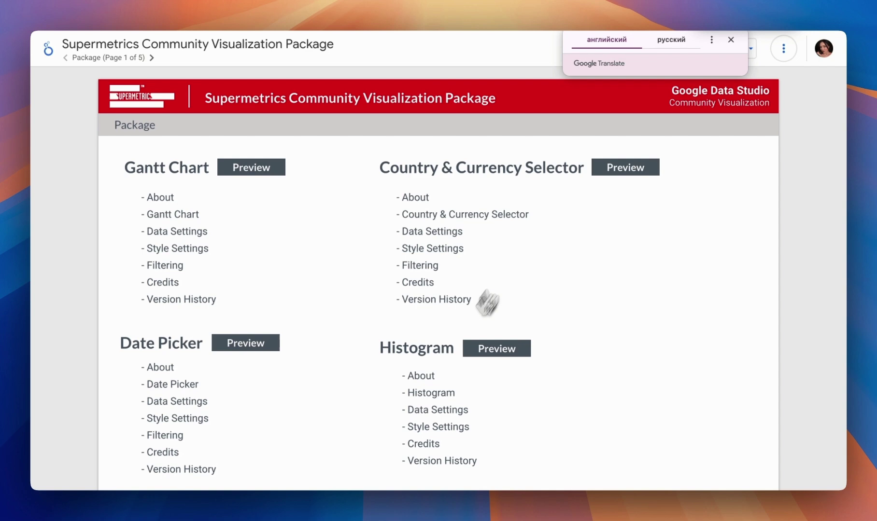
scroll(372, 363, down, 1)
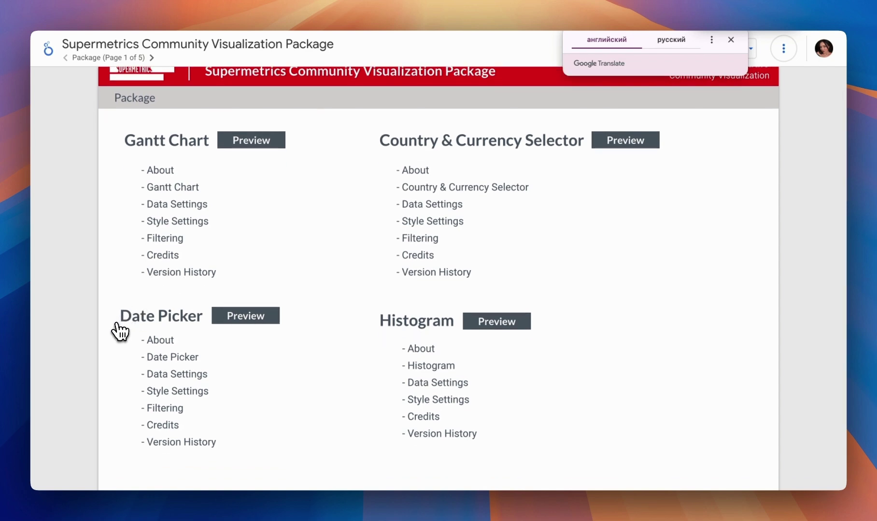
scroll(198, 338, down, 1)
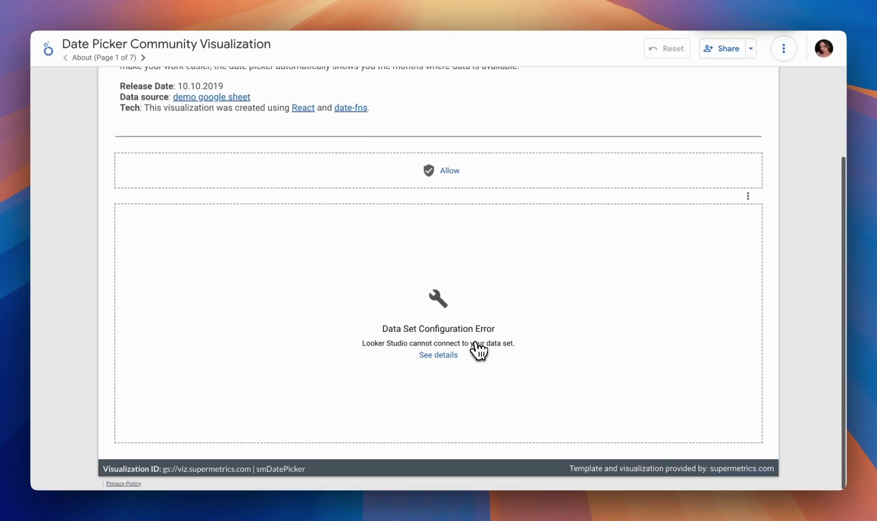
scroll(477, 352, up, 2)
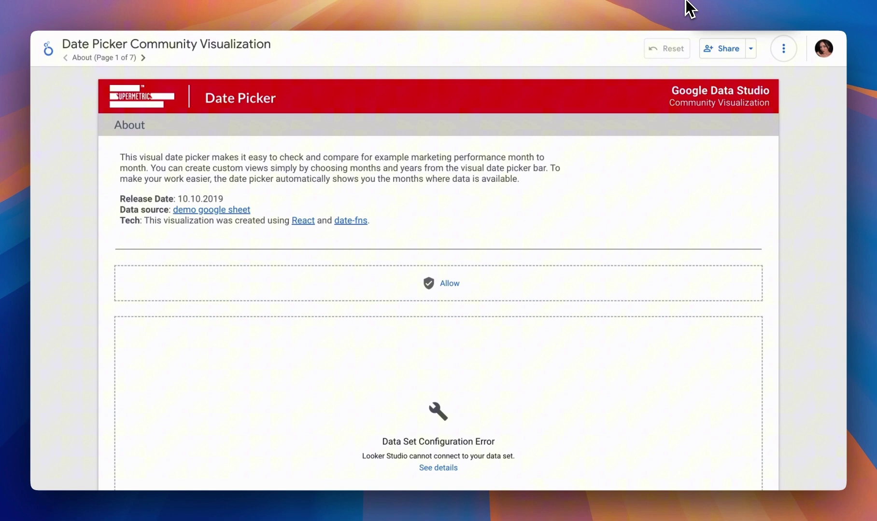
click(695, 6)
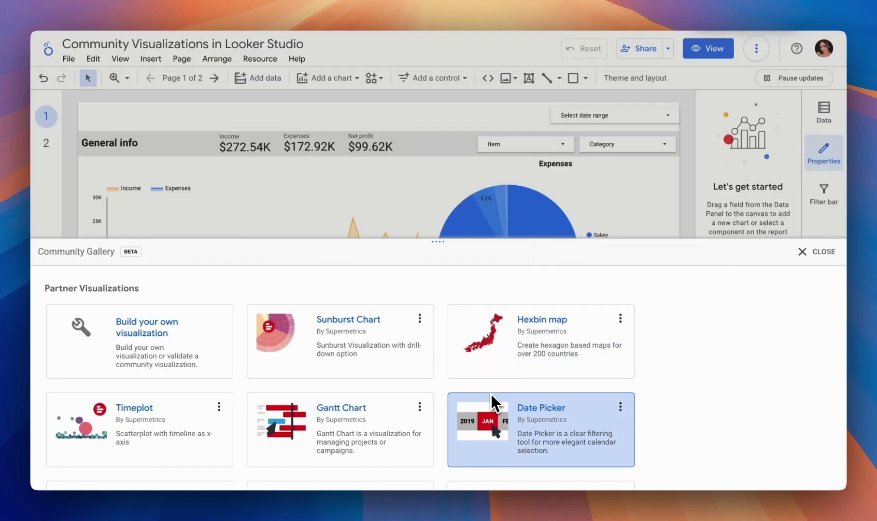
Look through the community visualization gallery, then close it to see the whole report
scroll(491, 401, down, 2)
scroll(490, 394, down, 1)
scroll(434, 444, down, 1)
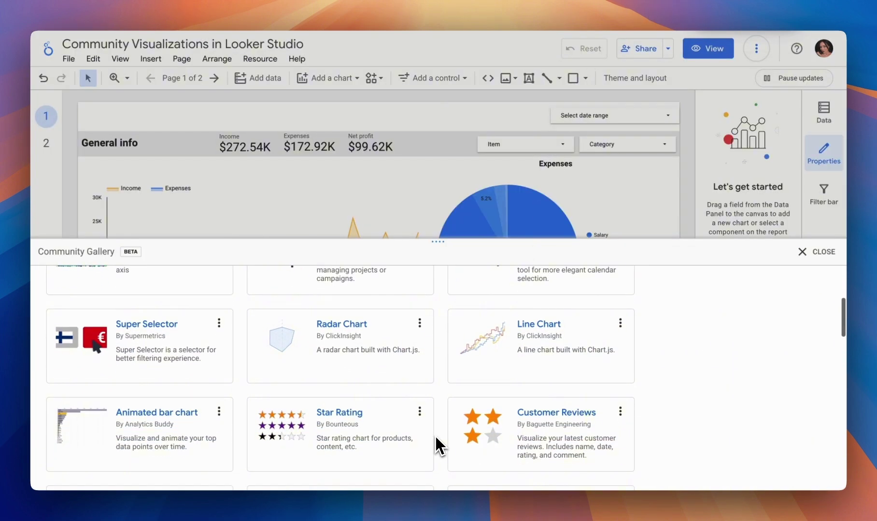
scroll(436, 310, up, 1)
scroll(436, 311, up, 2)
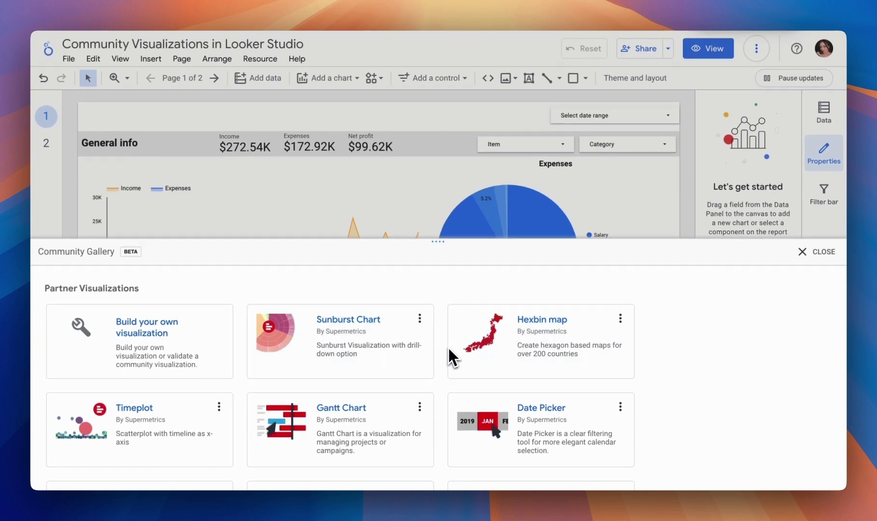
scroll(447, 393, down, 1)
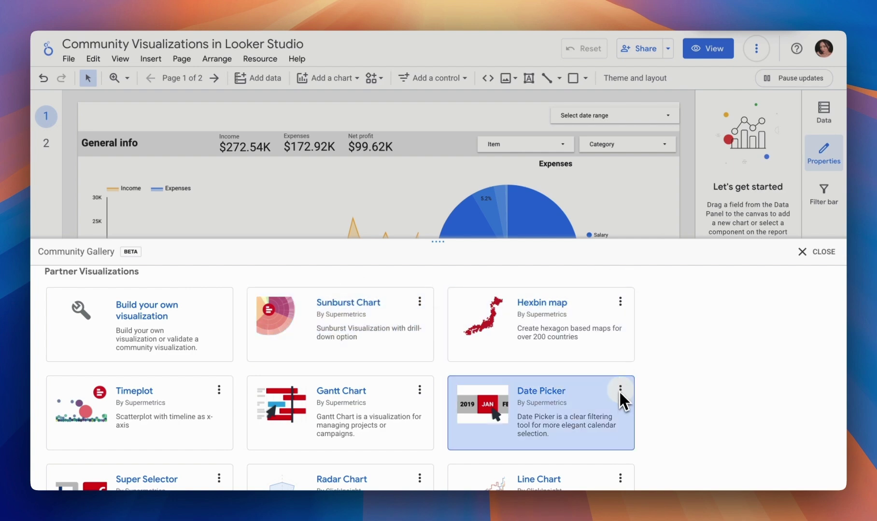
click(816, 252)
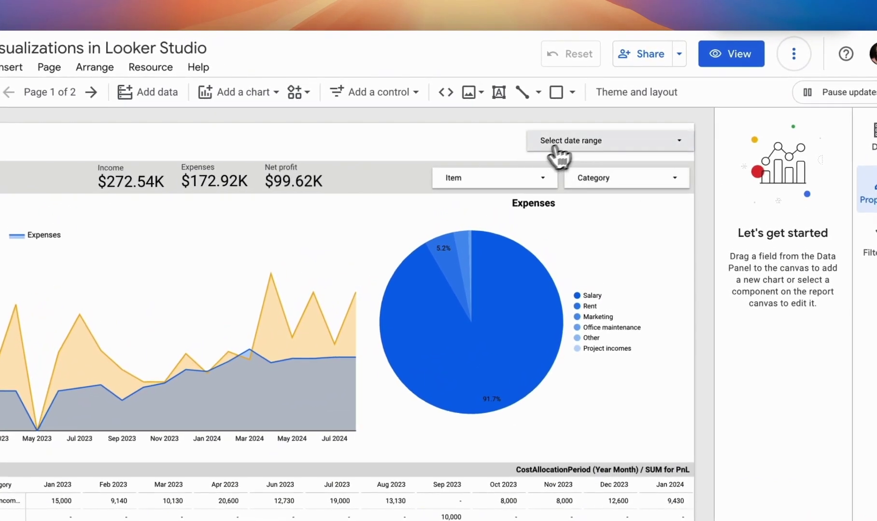
Set the report date range control to This year (Jan 1 – Dec 31, 2024)
click(594, 152)
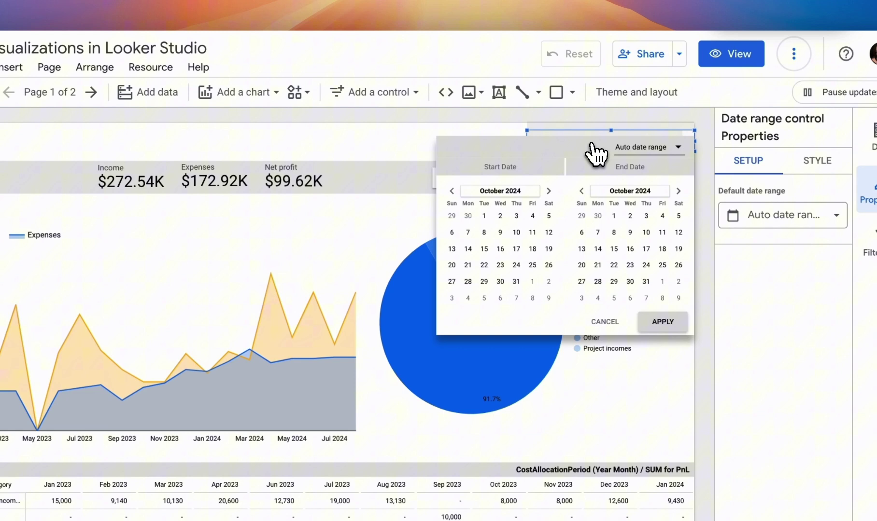
click(664, 148)
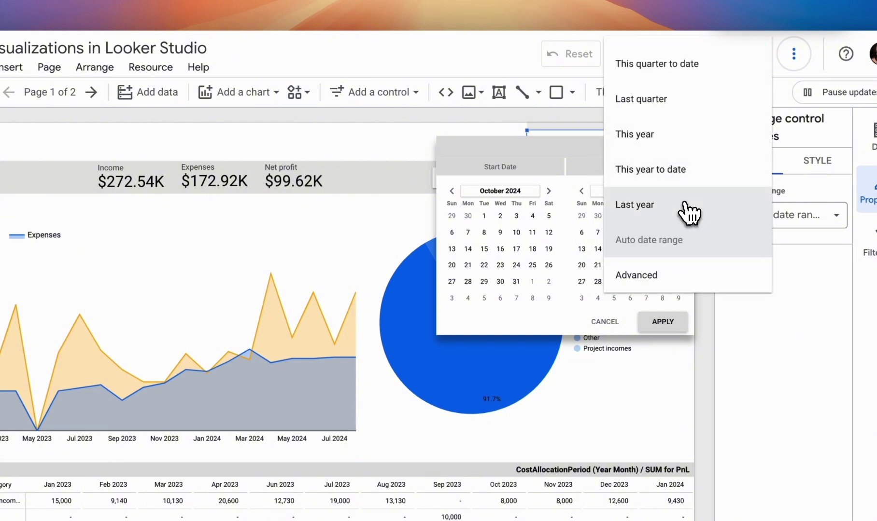
click(662, 135)
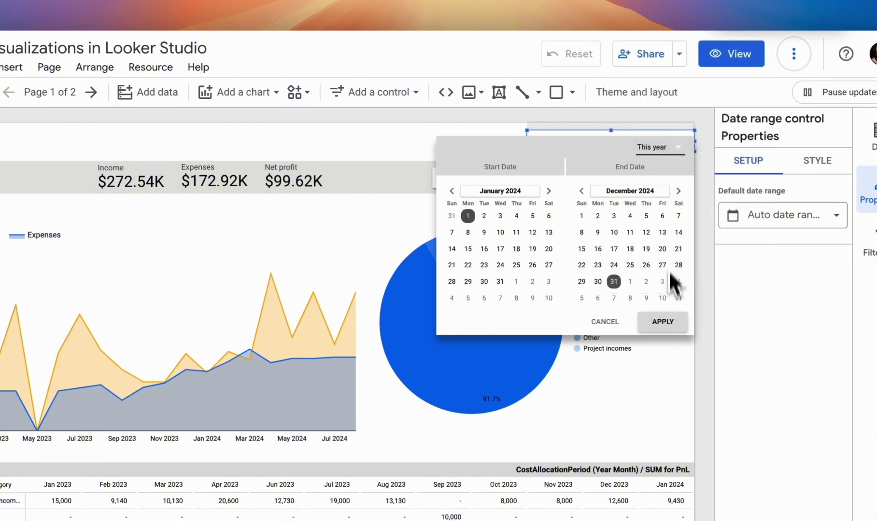
click(671, 324)
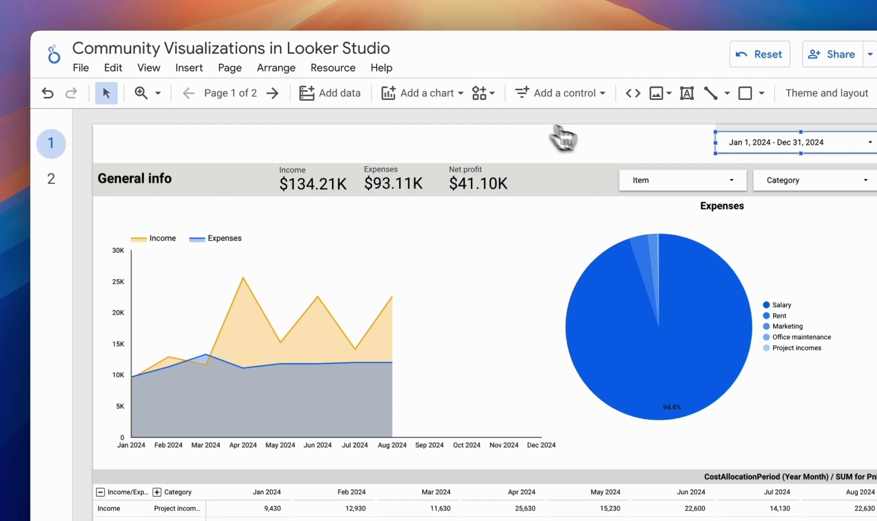
Switch to page 2 and pick the Supermetrics Date Picker from the community gallery
click(51, 180)
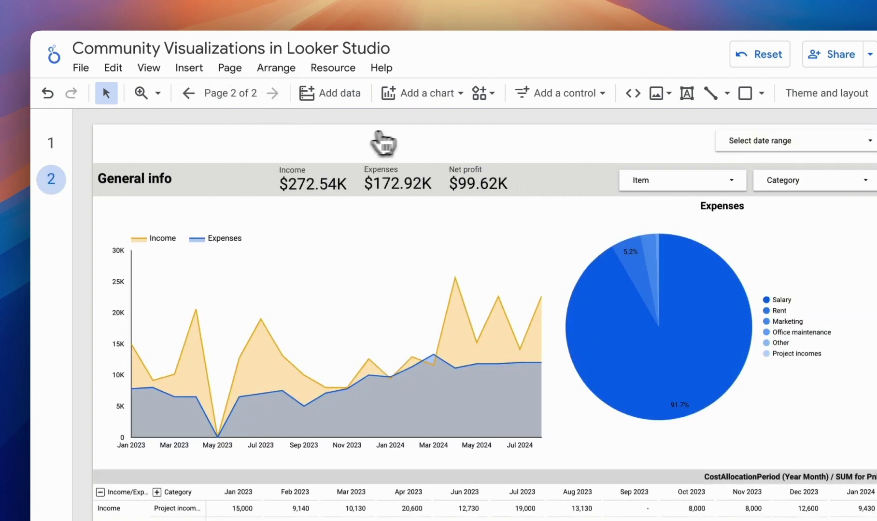
click(485, 96)
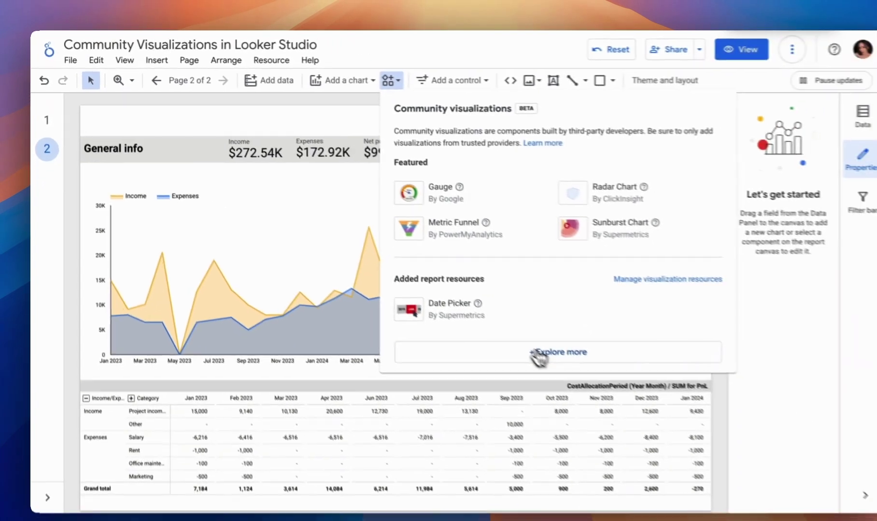
click(538, 353)
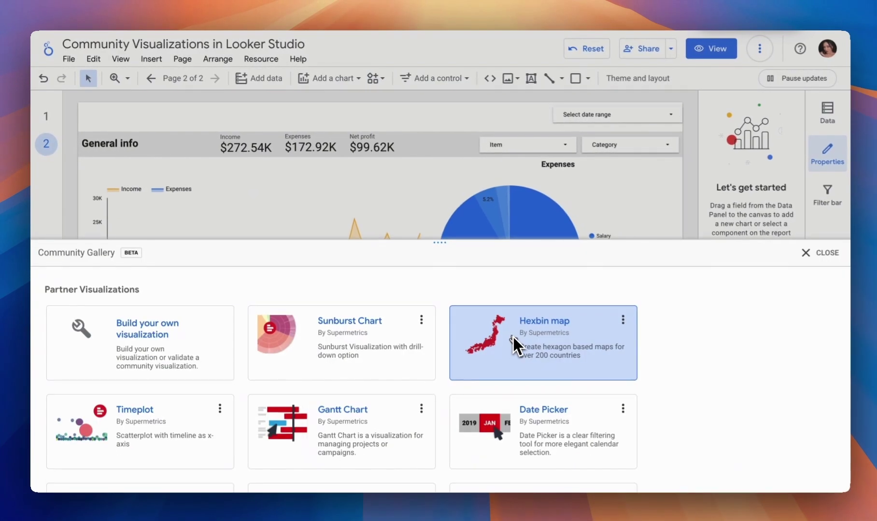
scroll(572, 399, down, 2)
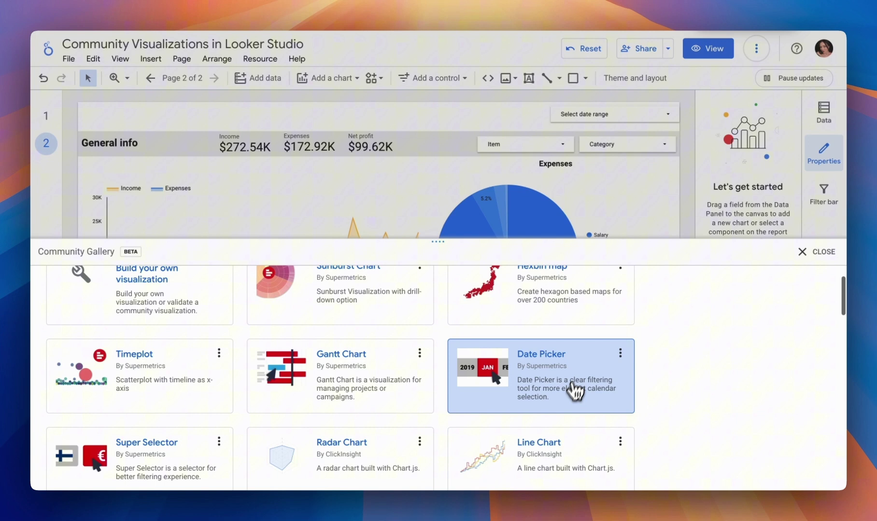
click(580, 378)
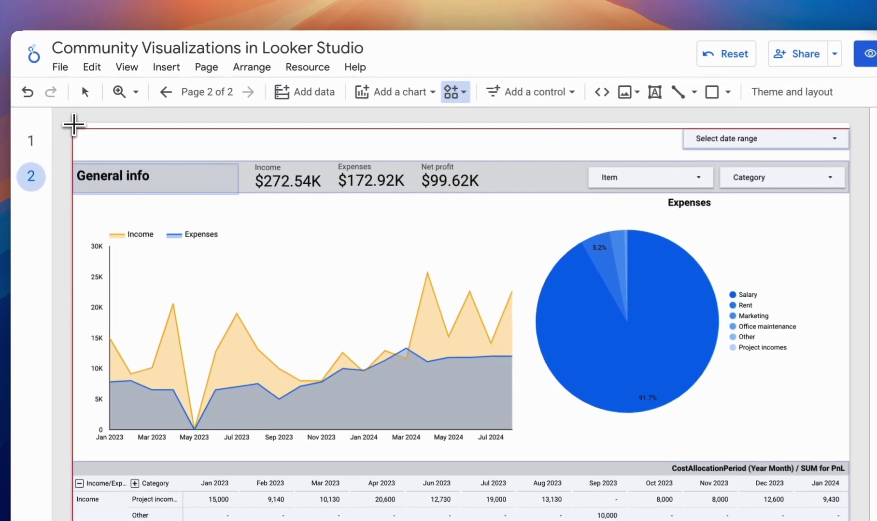
Draw the Date Picker across the top of page 2 and shrink it to one row tall
drag(78, 105, 307, 113)
mouse_move(370, 137)
mouse_down()
mouse_move(626, 142)
mouse_move(632, 157)
mouse_move(666, 156)
mouse_up()
drag(368, 182, 370, 159)
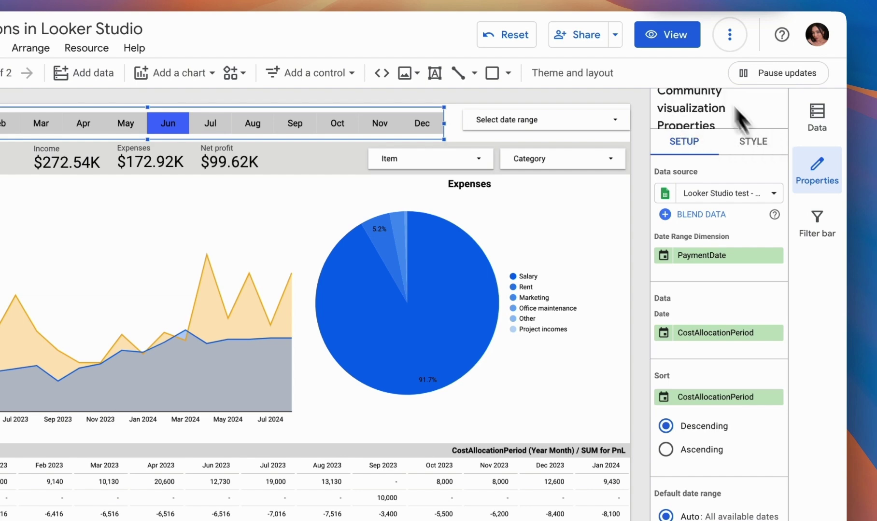
scroll(748, 303, down, 3)
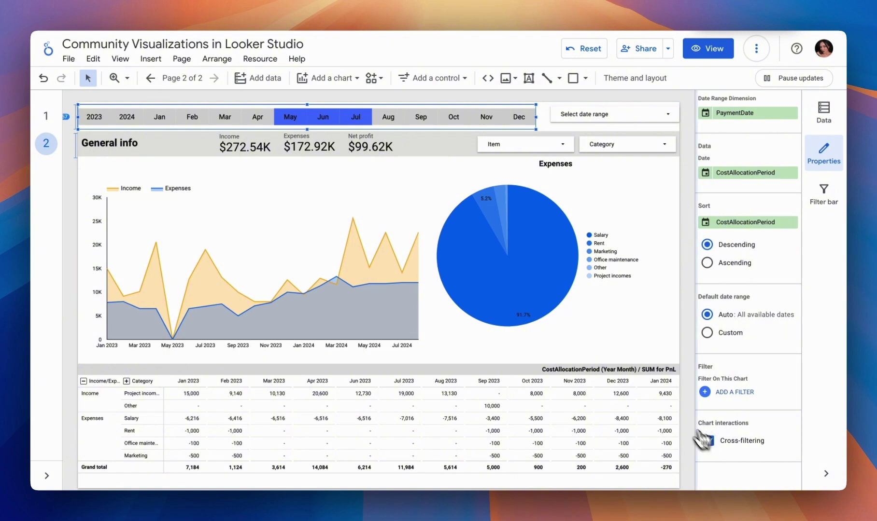
Filter page 2 via the date picker: Apr–Jul, May–Jul, 2024, 2023, then drop March
click(264, 118)
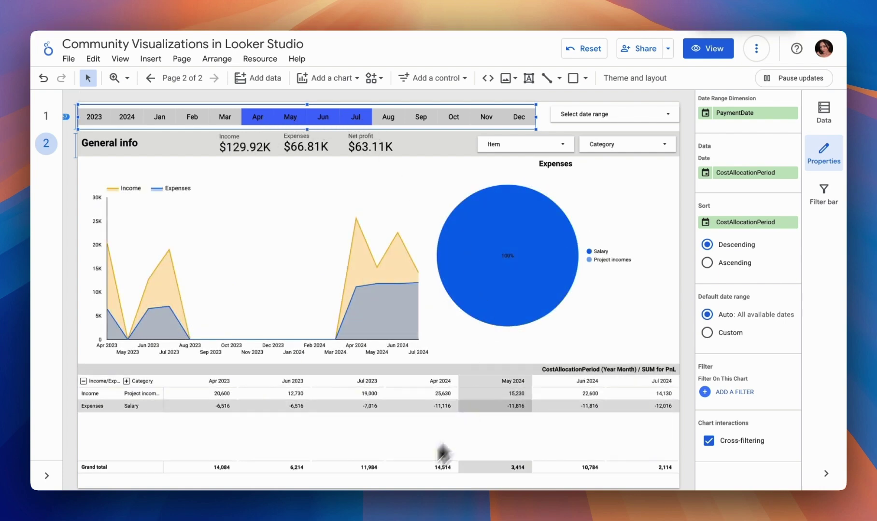
click(289, 118)
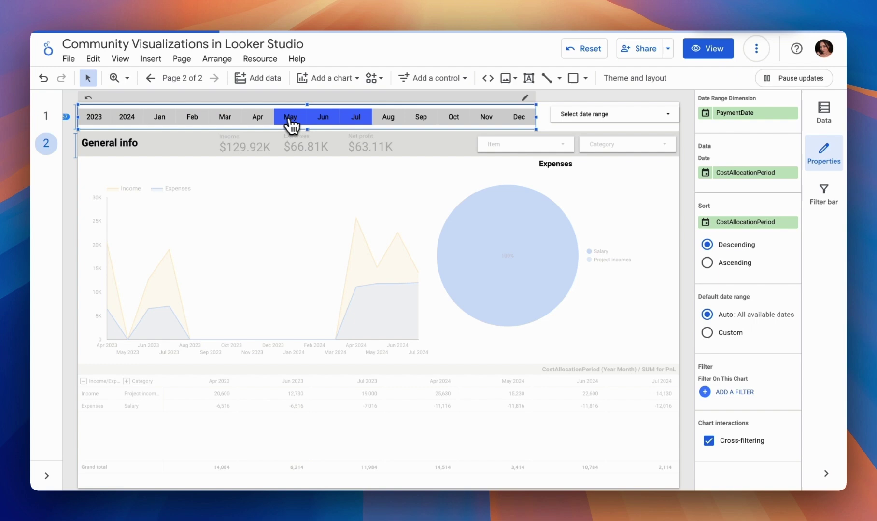
click(126, 118)
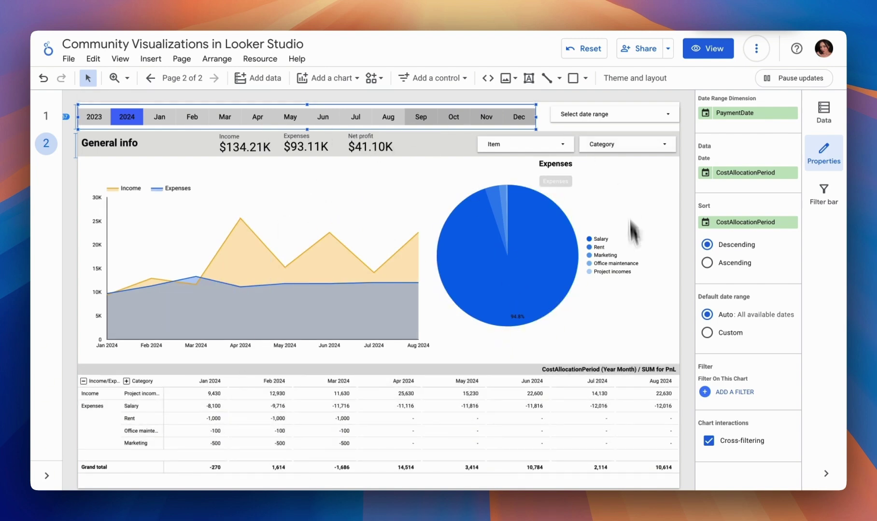
click(95, 117)
click(121, 121)
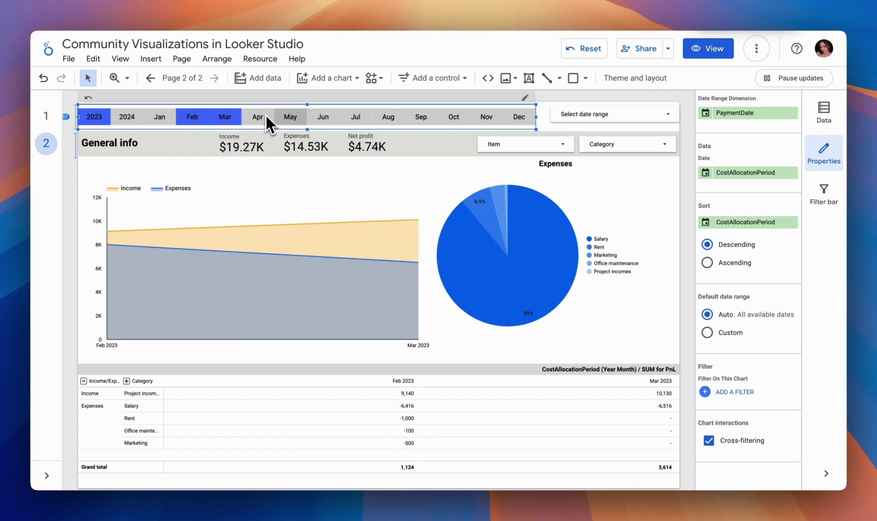
click(223, 118)
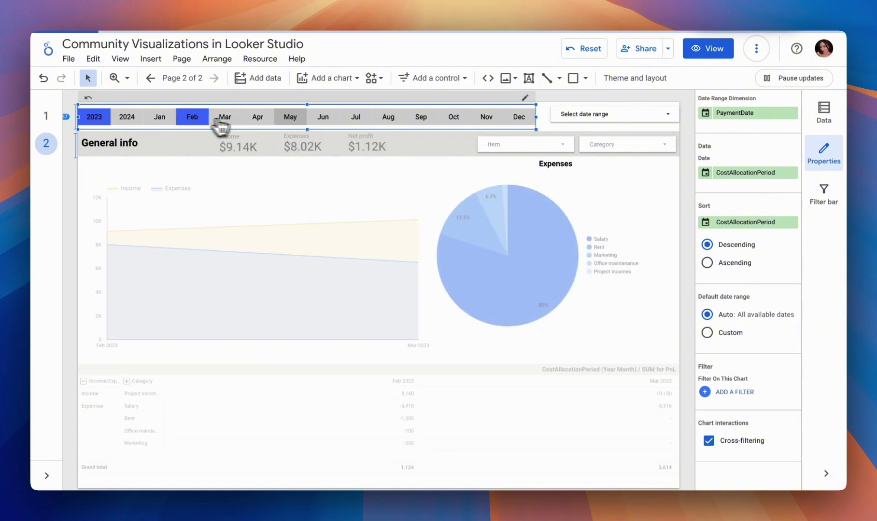
Clear the February and 2023 date filters and select the Expenses pie chart
click(191, 118)
click(103, 119)
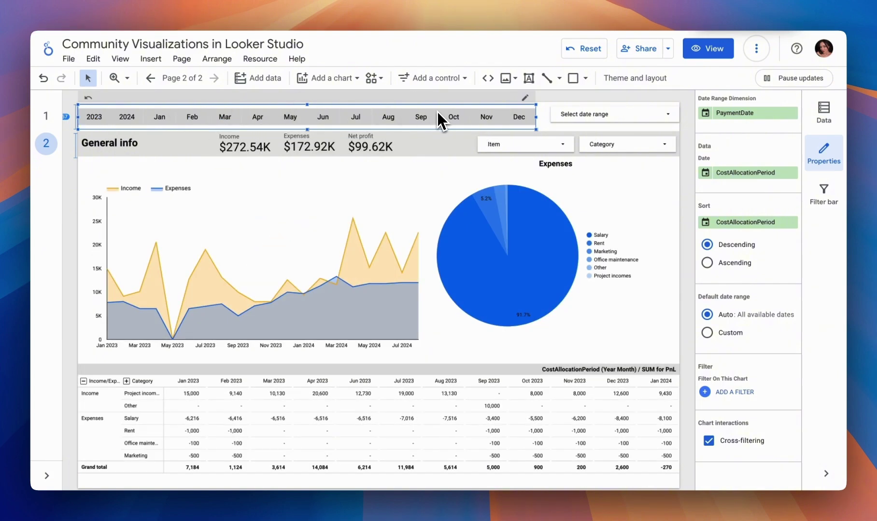
click(579, 218)
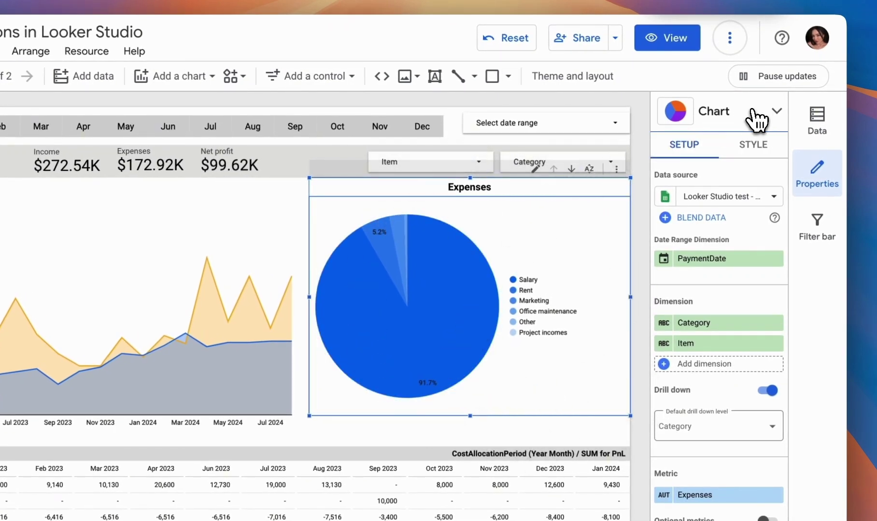
click(776, 112)
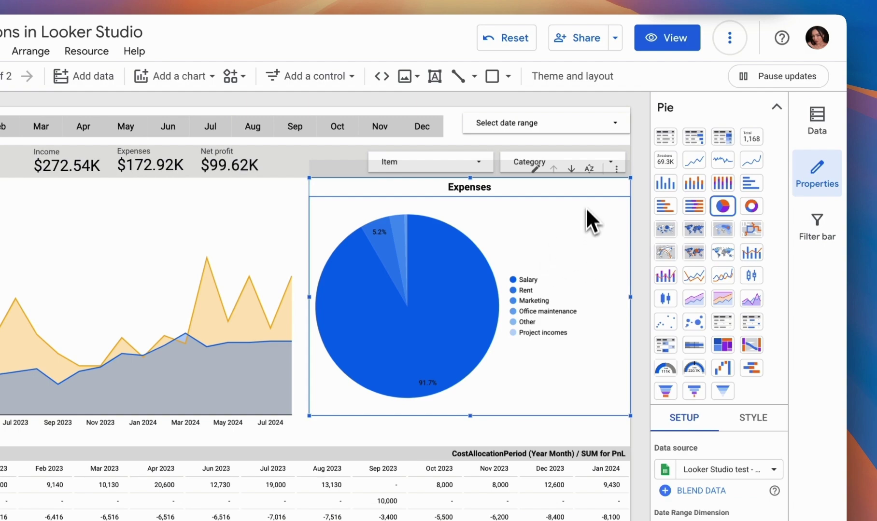
click(637, 193)
Preview in View mode, then drill the Expenses pie down to items like Dev2 and PM
click(667, 38)
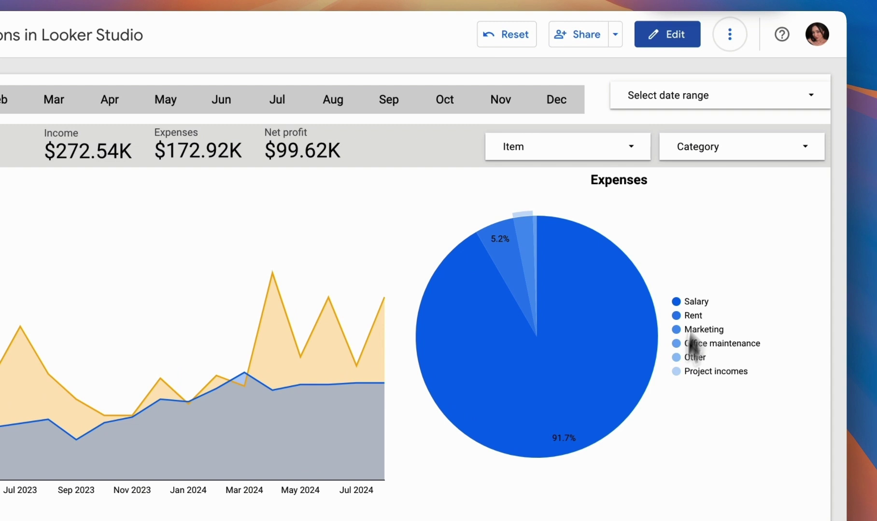
mouse_move(581, 374)
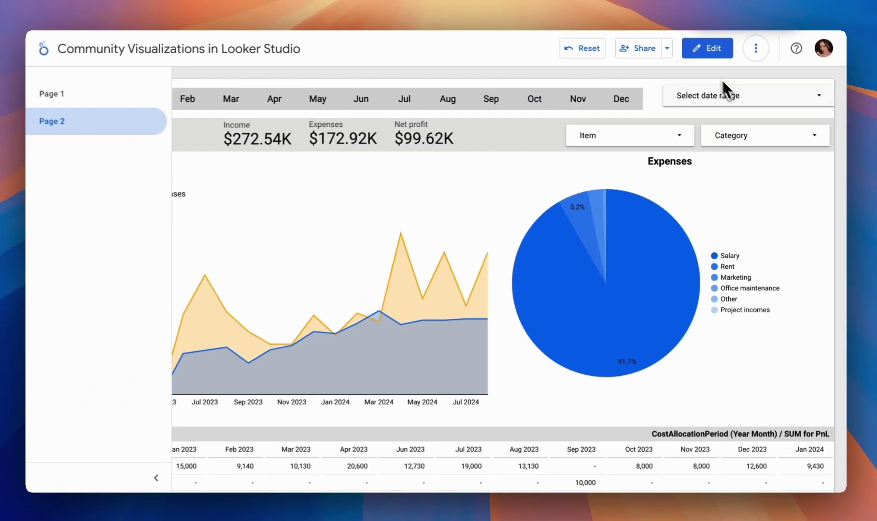
click(699, 46)
click(608, 177)
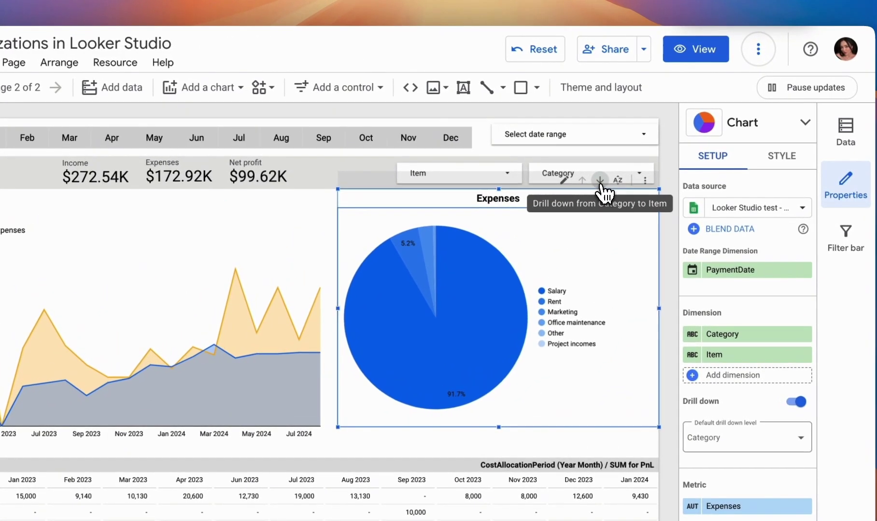
click(600, 180)
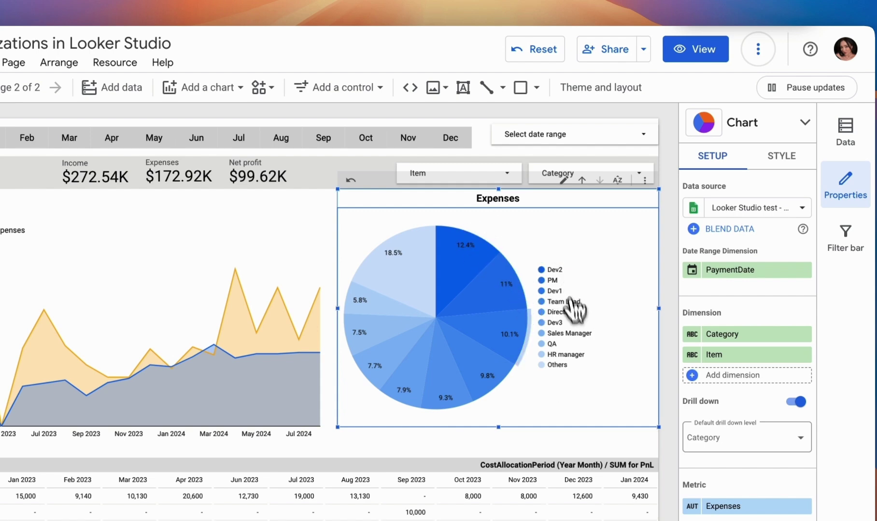
mouse_move(488, 259)
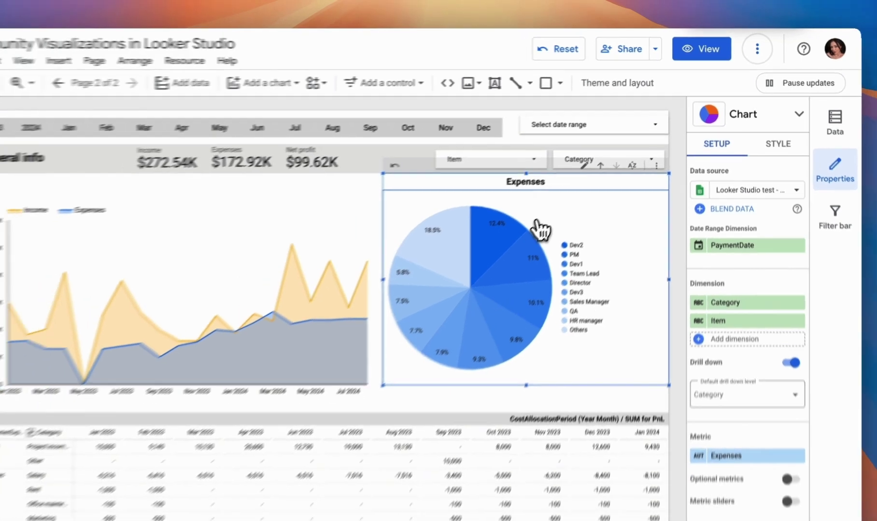
Delete the Expenses pie chart and add the Supermetrics Sunburst Chart, granting consent
key(Delete)
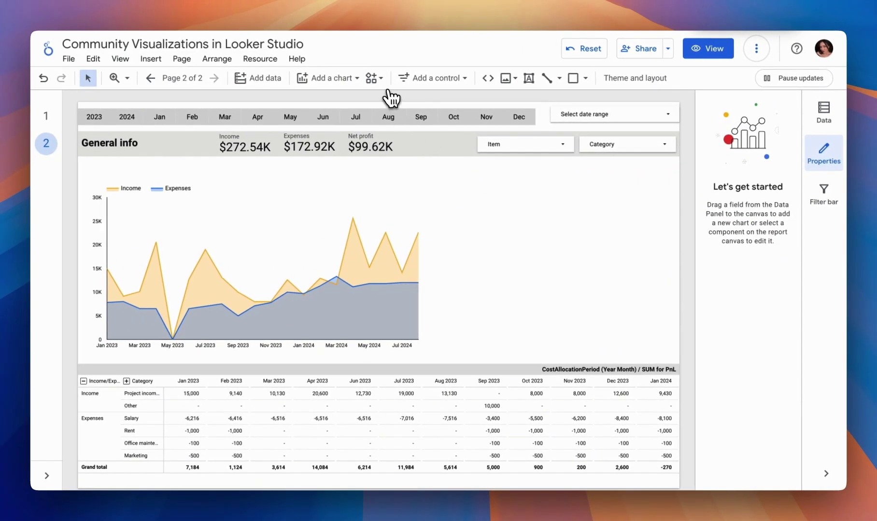
click(381, 81)
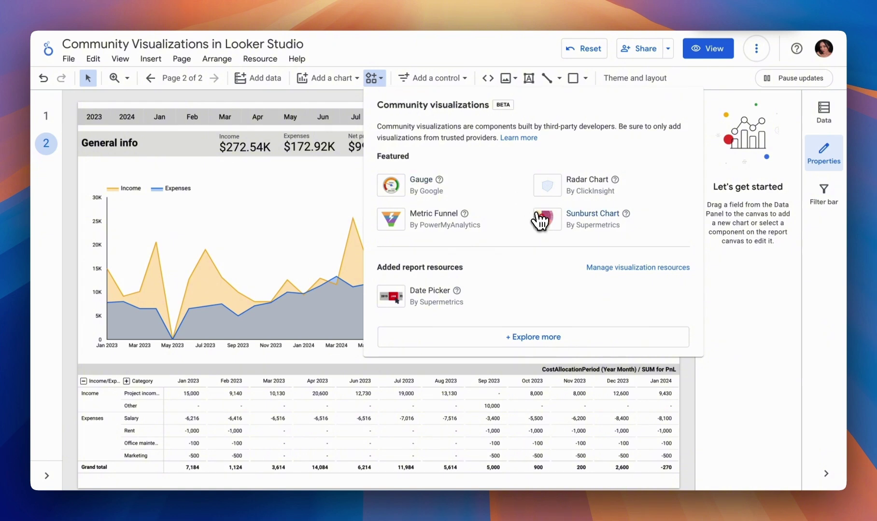
click(544, 334)
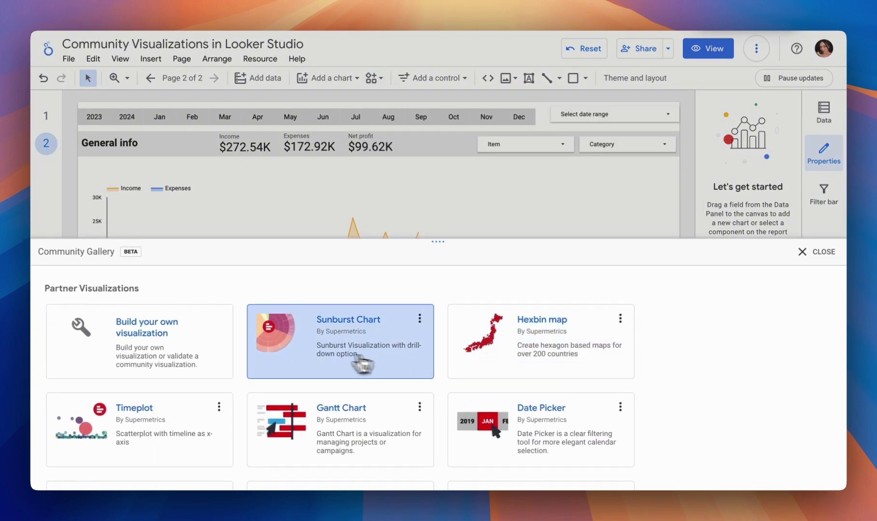
scroll(319, 344, down, 1)
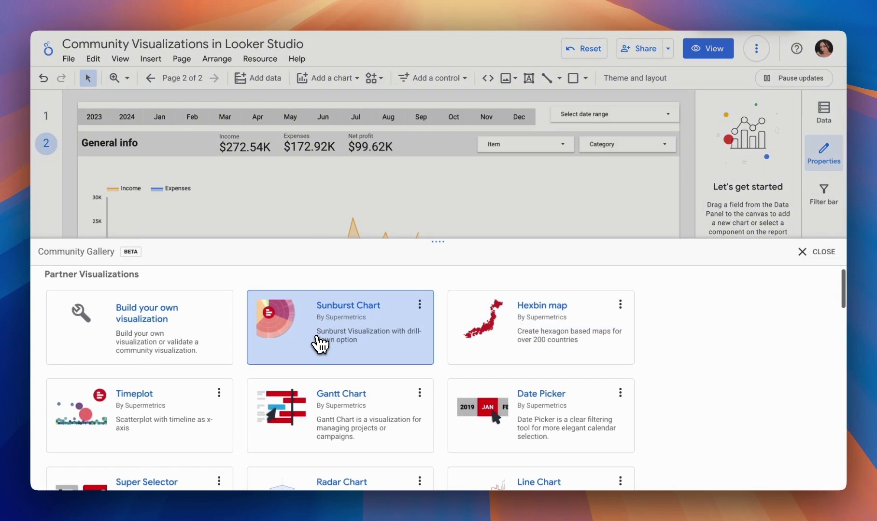
click(386, 326)
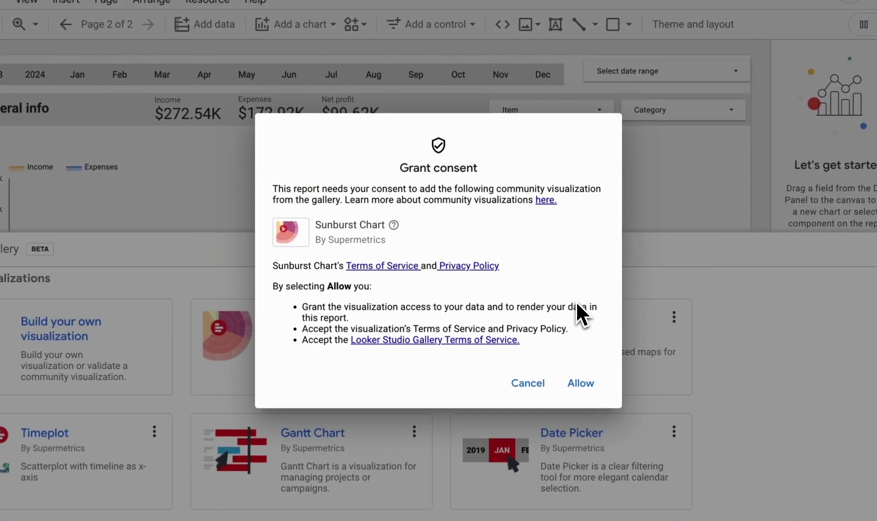
click(582, 385)
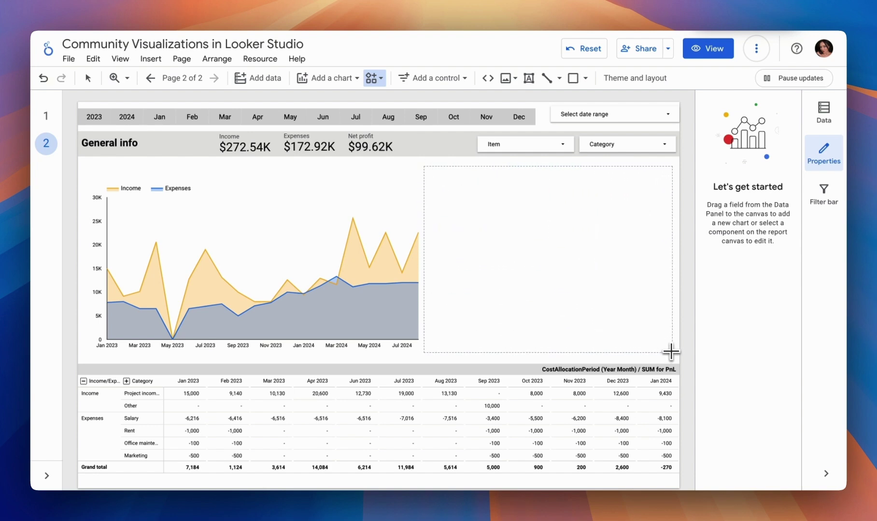
Draw the Sunburst Chart right of the area chart, extending it to just above the table
drag(671, 352, 675, 356)
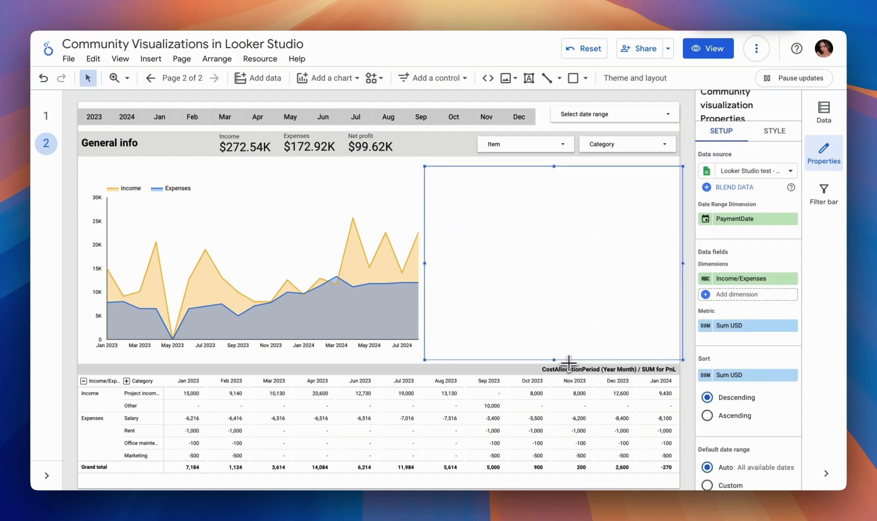
drag(557, 365, 555, 357)
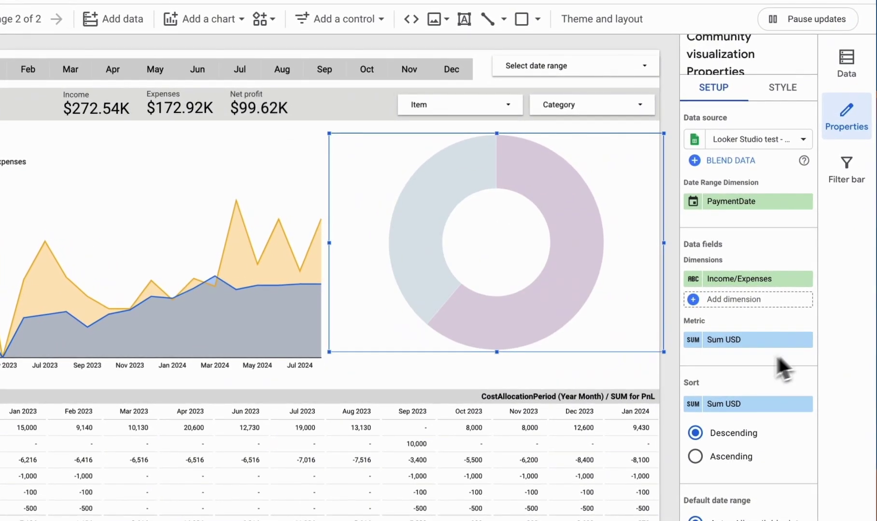
drag(575, 352, 641, 376)
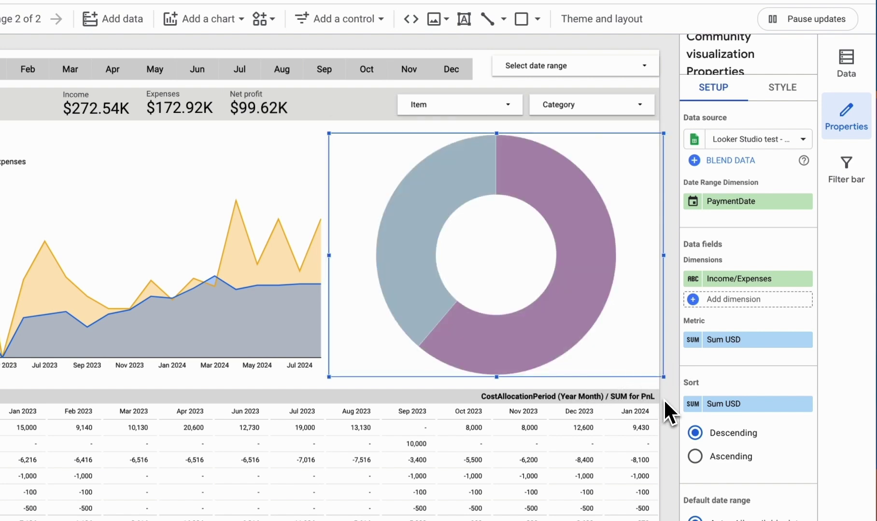
click(676, 387)
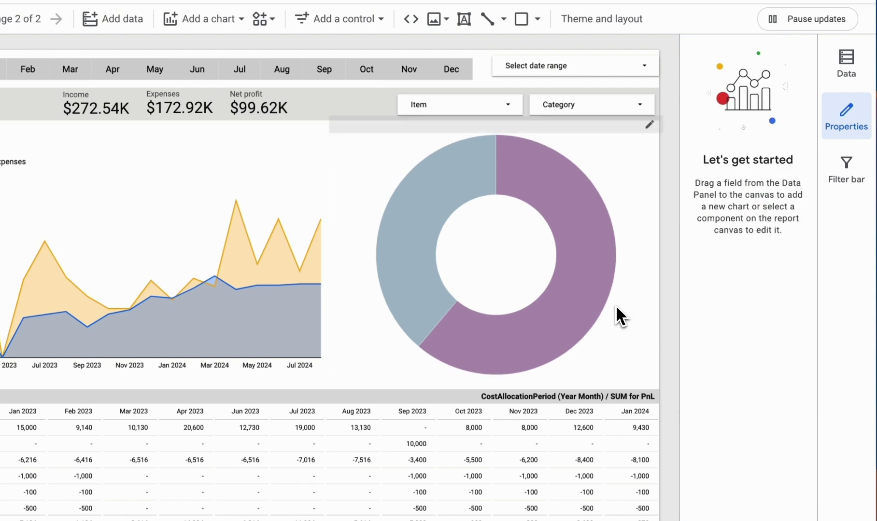
click(650, 126)
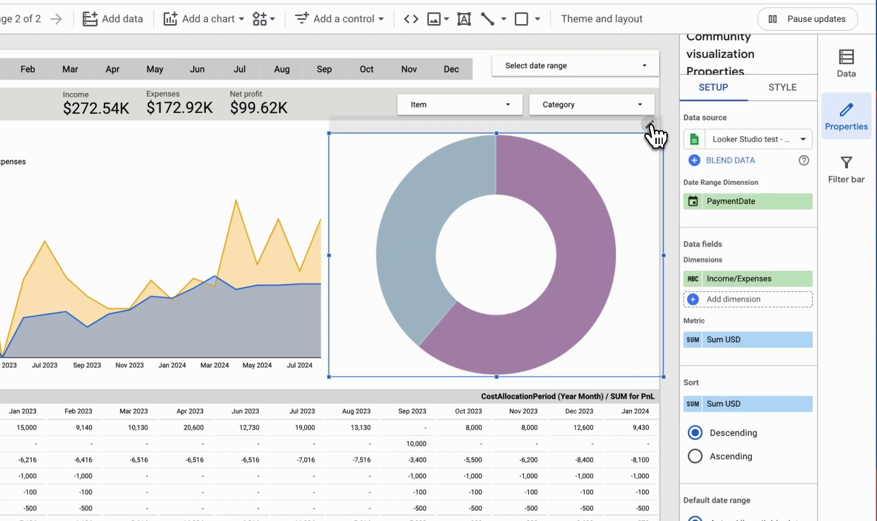
scroll(755, 360, down, 1)
Set the sunburst to dimension Category, metric Expenses, and add Item as second dimension
mouse_move(574, 236)
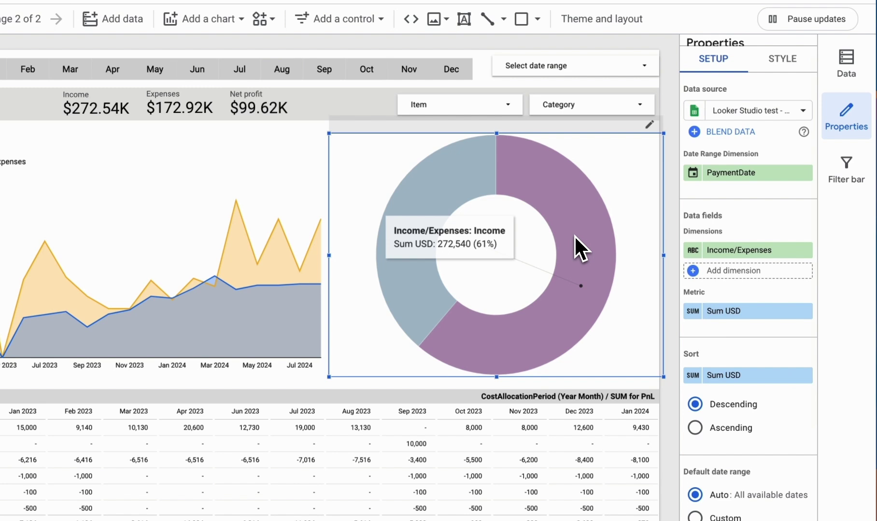
click(727, 251)
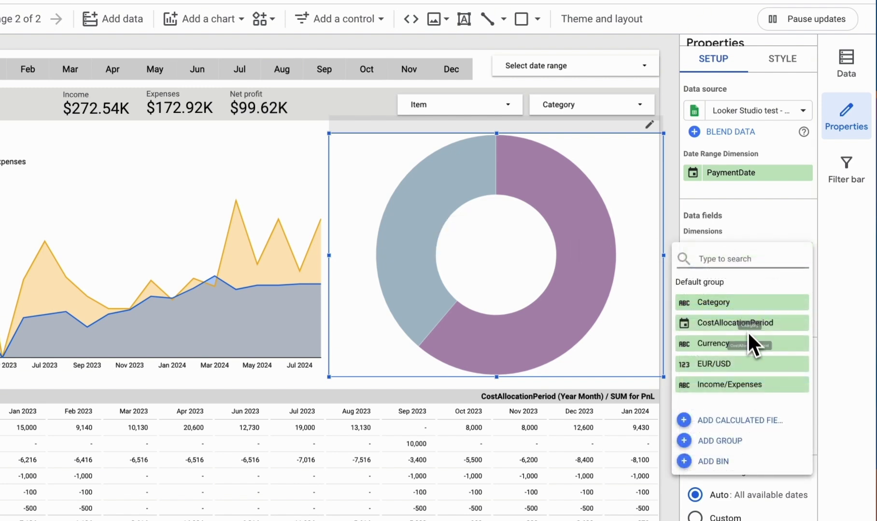
click(687, 304)
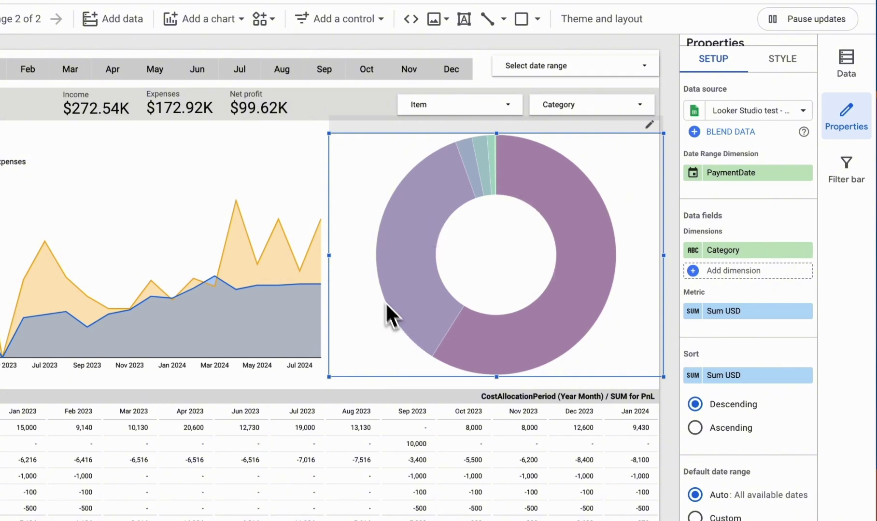
click(728, 311)
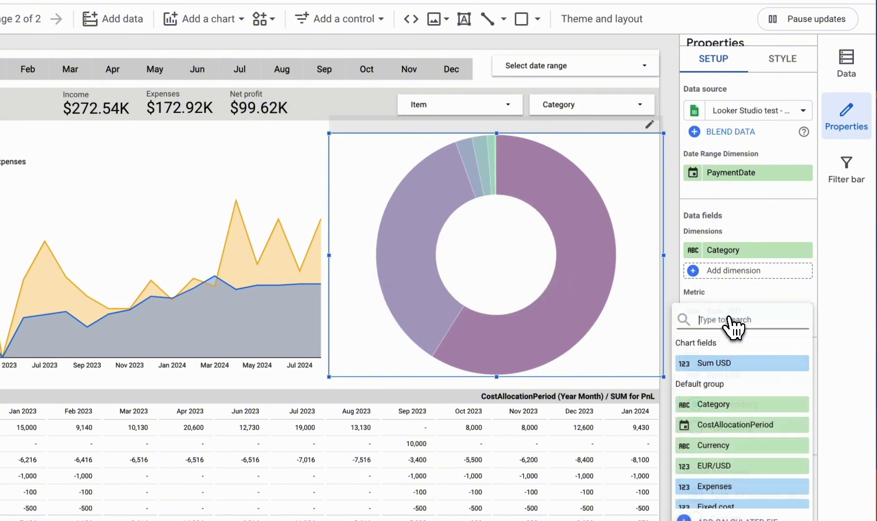
scroll(759, 456, down, 1)
click(752, 440)
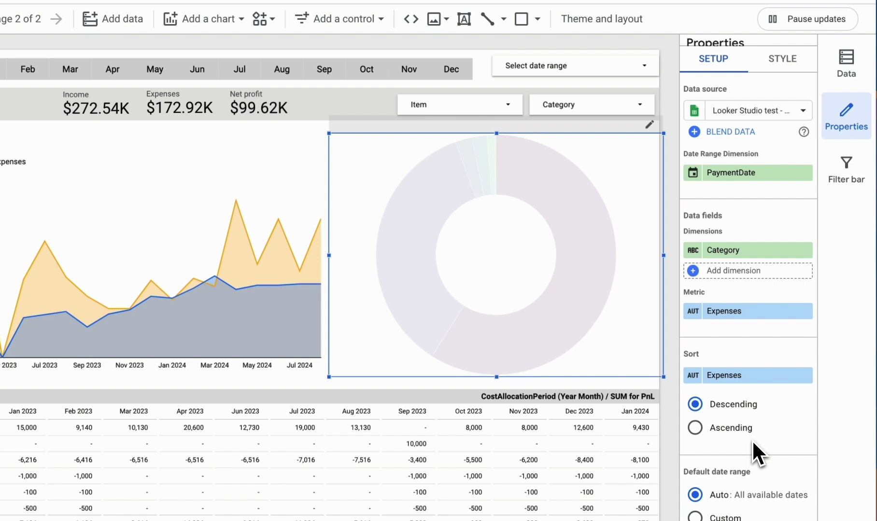
click(742, 275)
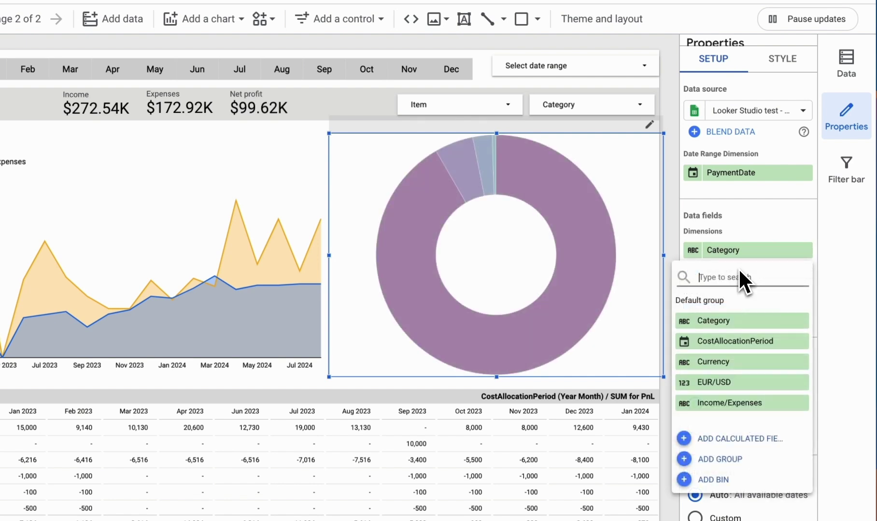
scroll(751, 368, down, 2)
click(744, 342)
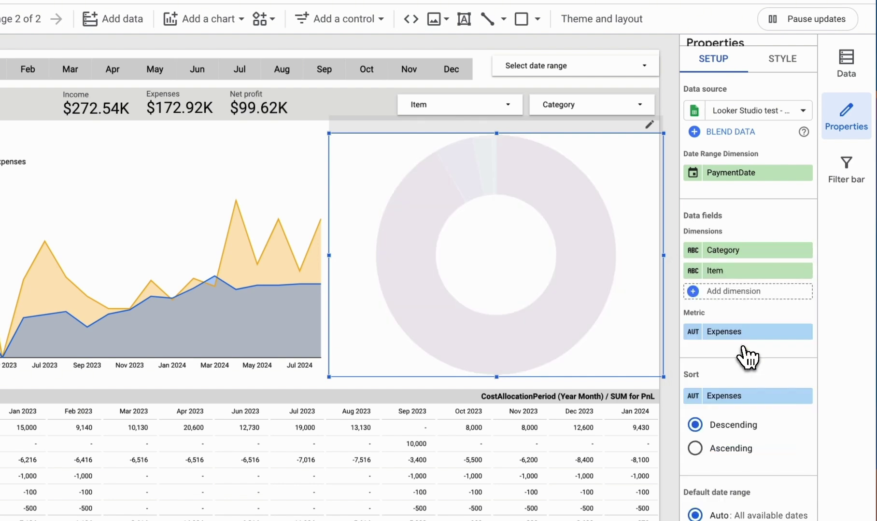
mouse_move(542, 267)
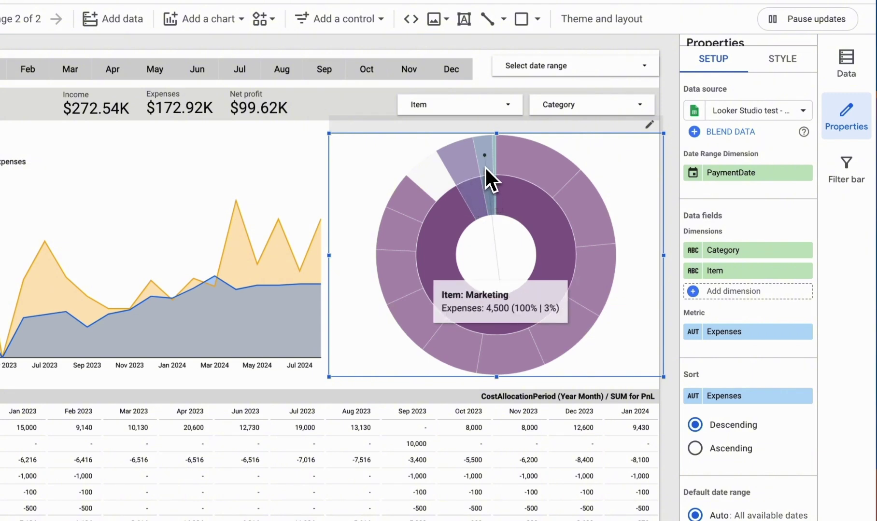
click(551, 242)
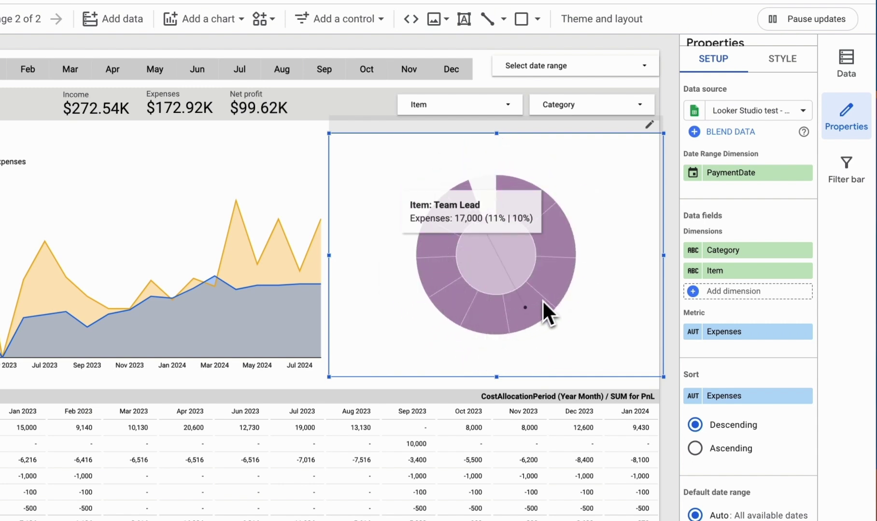
click(523, 255)
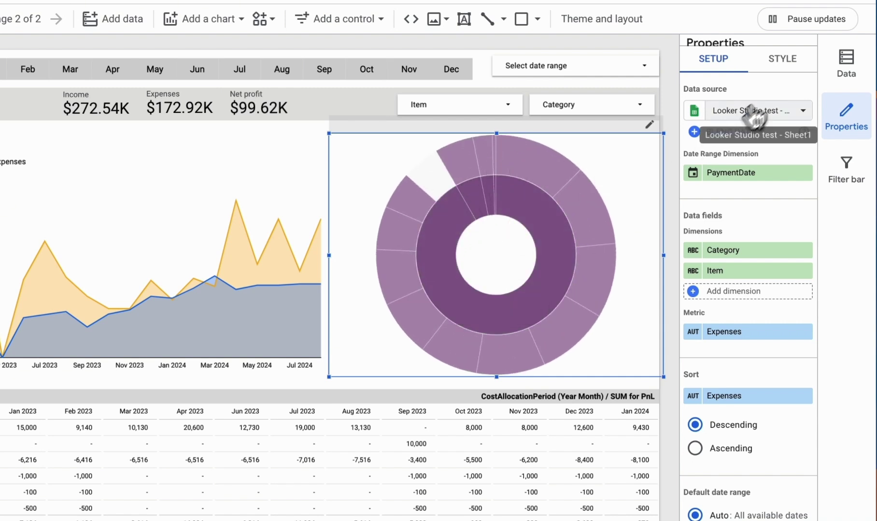
scroll(764, 337, down, 4)
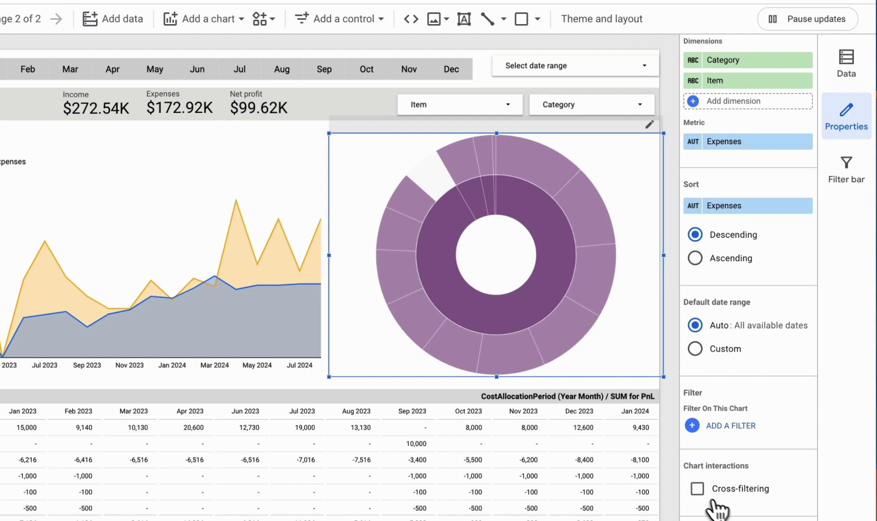
Enable Show legend in the sunburst chart's style settings to list Salary, Rent, Marketing and other categories
scroll(785, 78, up, 5)
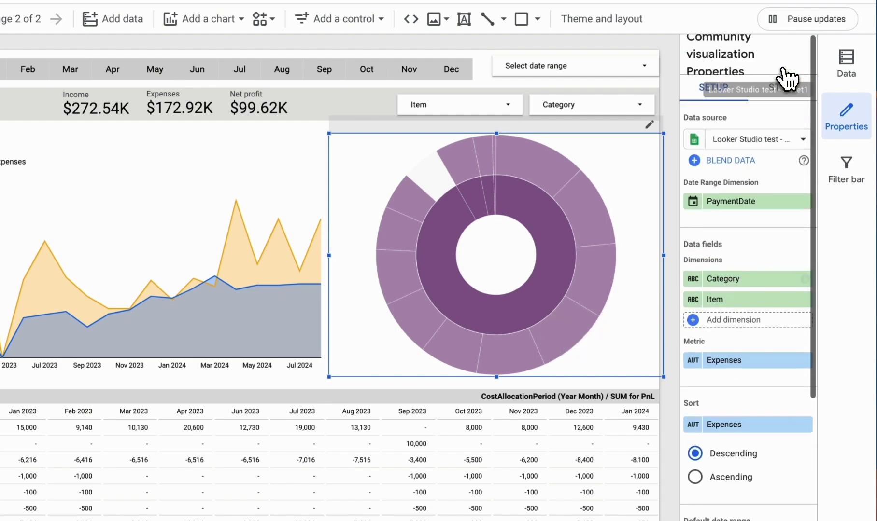
click(783, 89)
scroll(760, 328, down, 10)
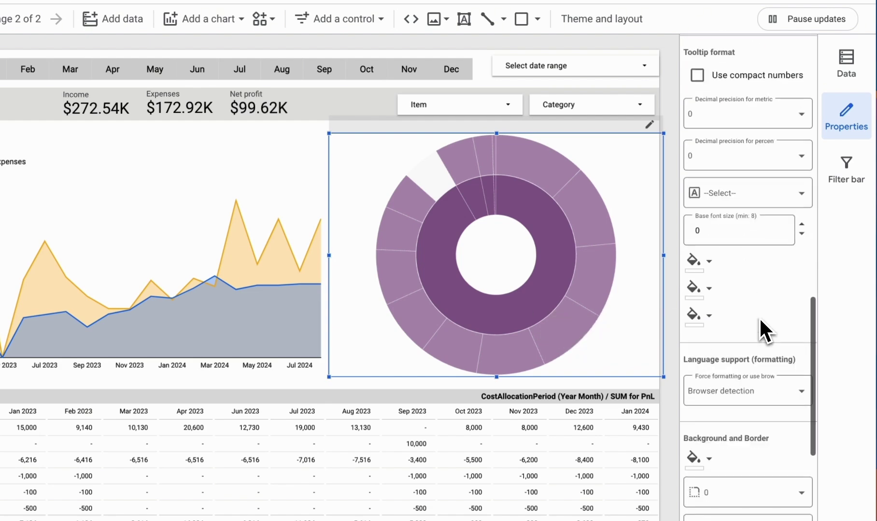
scroll(759, 327, up, 3)
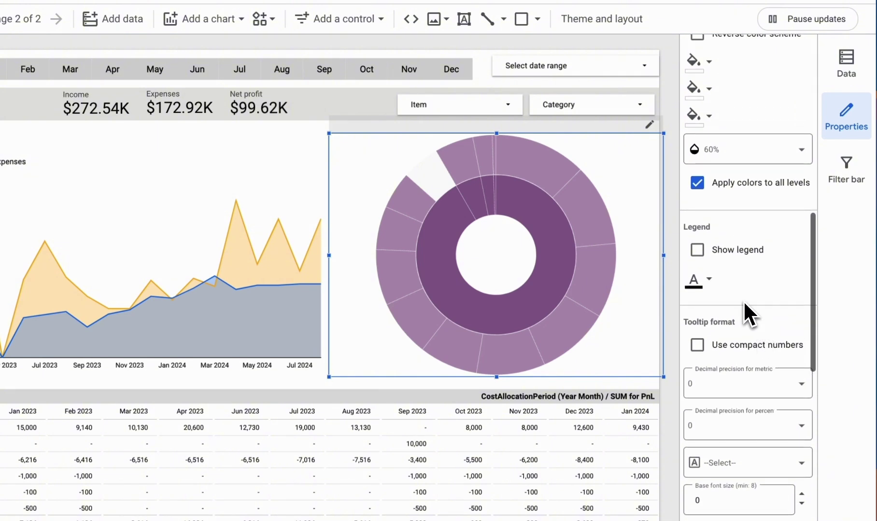
click(697, 250)
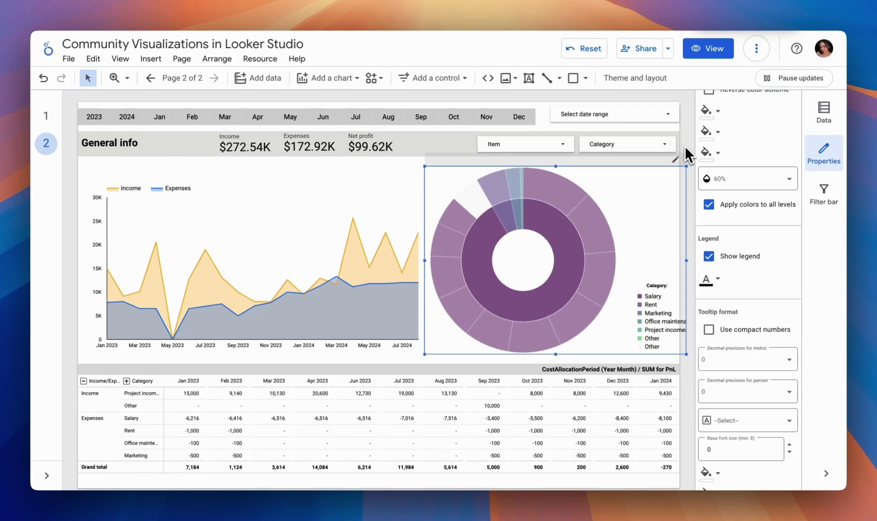
click(685, 147)
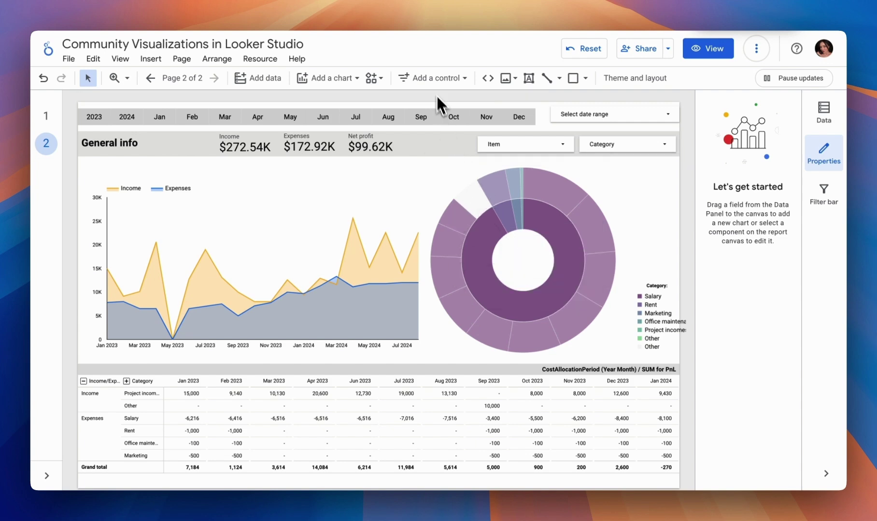
Open the full Community Gallery via + Explore more and browse Range Slider, Histogram, Search Box and Cards View
click(374, 78)
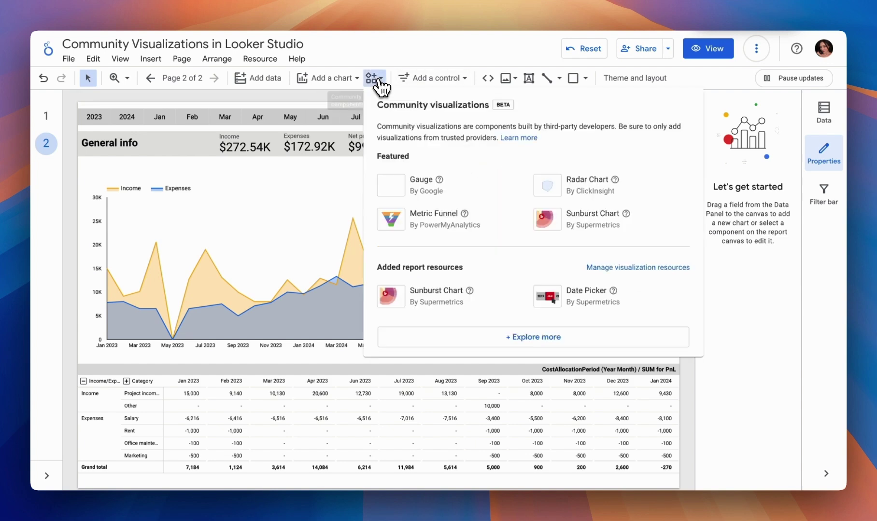
click(535, 337)
scroll(515, 363, down, 2)
scroll(516, 367, down, 7)
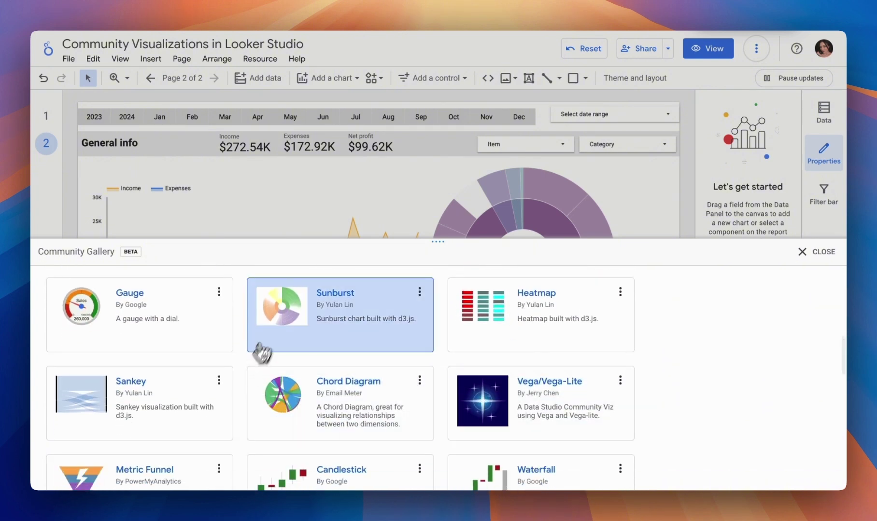
scroll(429, 342, down, 4)
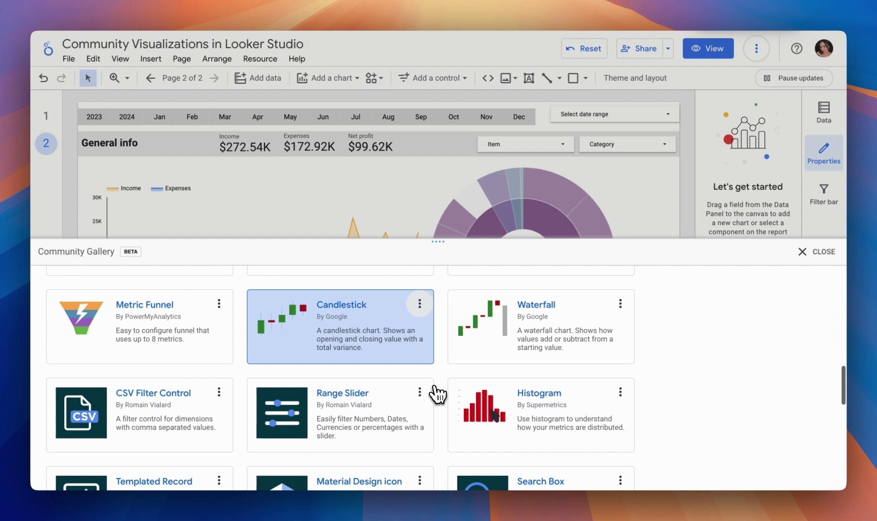
scroll(454, 438, up, 1)
scroll(453, 438, down, 5)
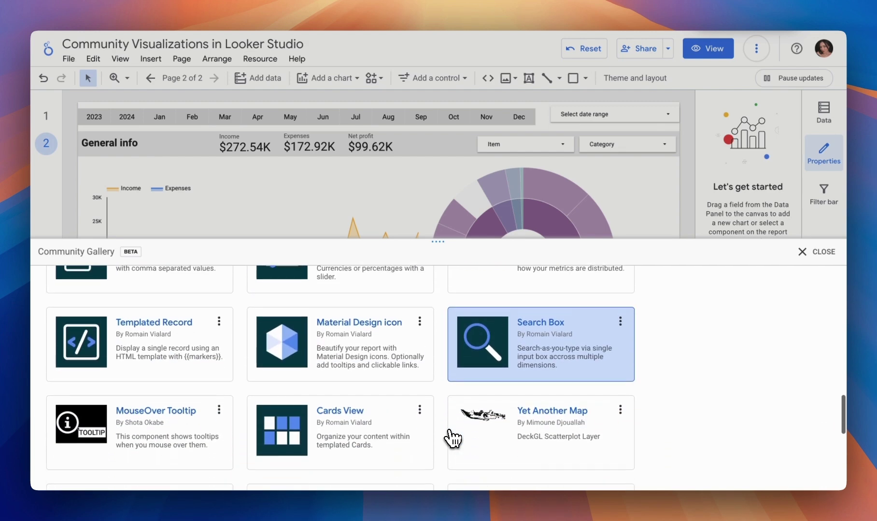
scroll(452, 436, down, 5)
scroll(452, 436, up, 6)
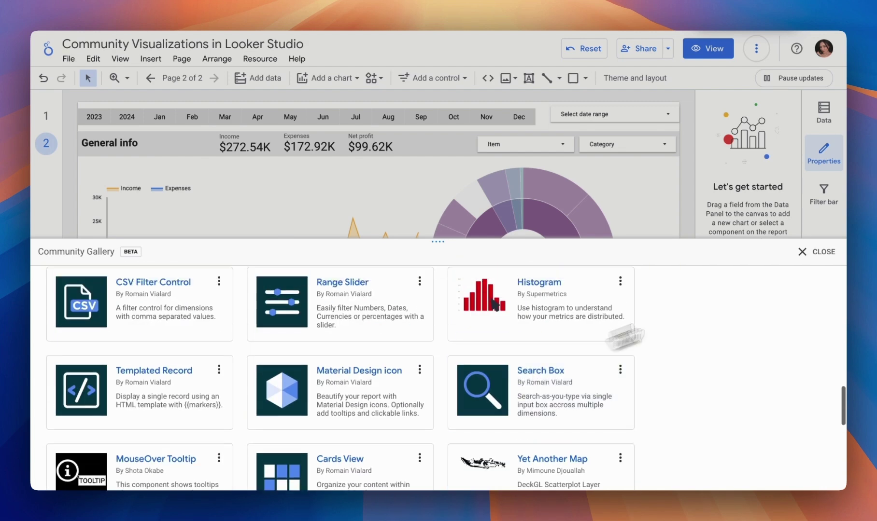